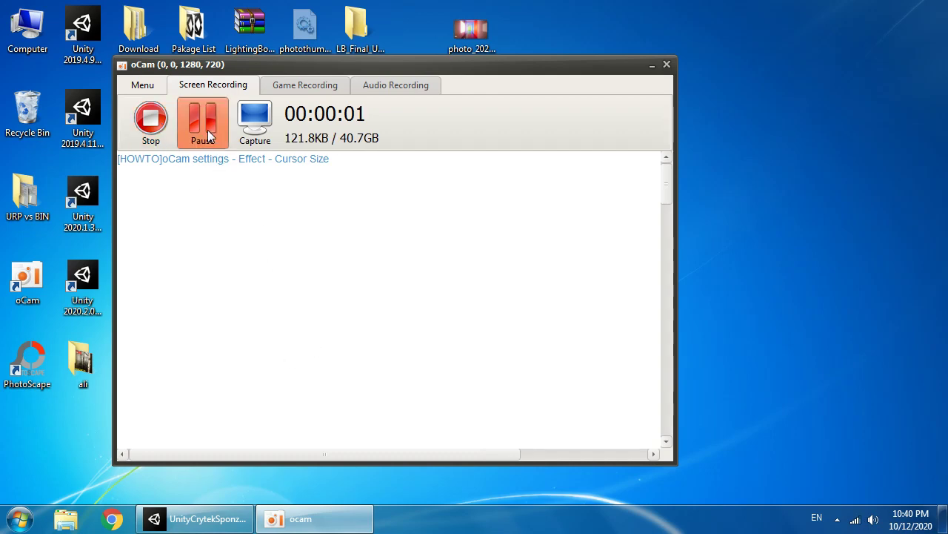
- Switch to Unity and look around the Sponza courtyard in a maximized Scene view
{"action": "left_click", "coordinate": [200, 526]}
{"action": "right_click_drag", "start_coordinate": [314, 204], "coordinate": [291, 104]}
{"action": "right_click", "coordinate": [277, 65]}
{"action": "left_click", "coordinate": [307, 71]}
{"action": "right_click_drag", "start_coordinate": [360, 297], "coordinate": [420, 147]}
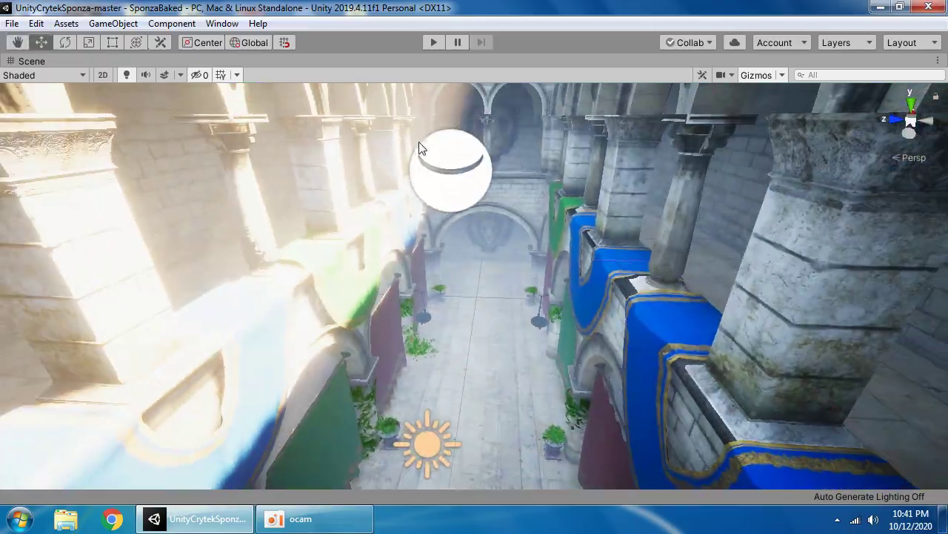
{"action": "right_click", "coordinate": [374, 65]}
{"action": "left_click", "coordinate": [404, 72]}
{"action": "left_click", "coordinate": [300, 519]}
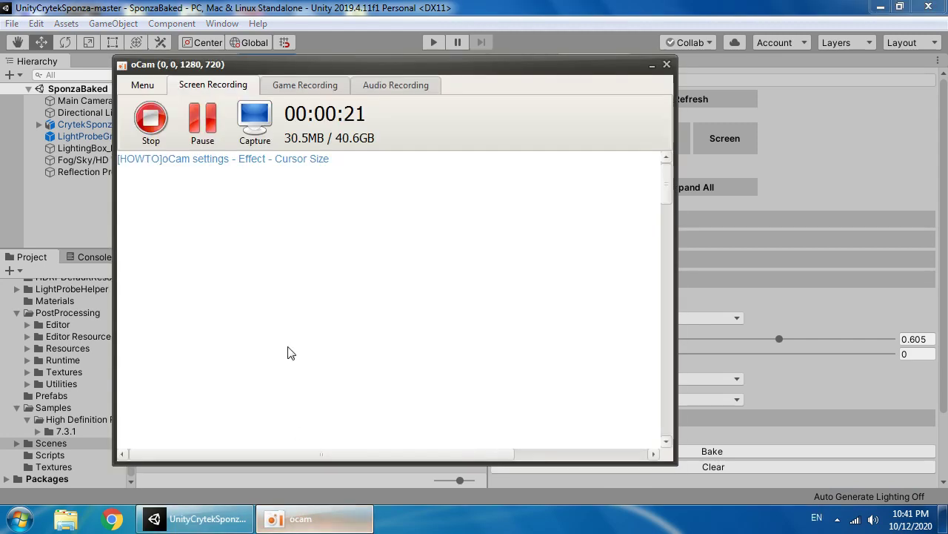
{"action": "left_click", "coordinate": [652, 65]}
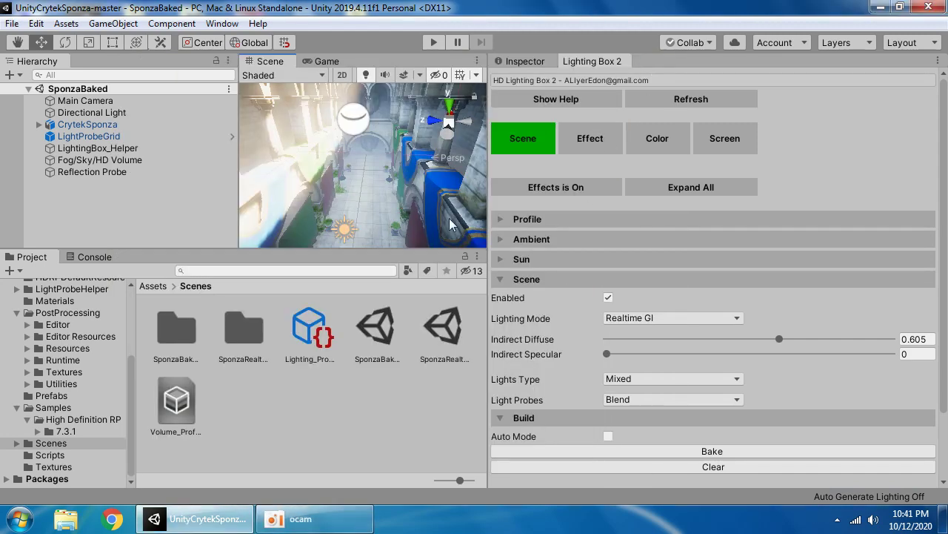
- Create a new lighting profile saved as Lighting_Profile_SponzaBaked.asset in the CrytekSponza folder
{"action": "right_click_drag", "start_coordinate": [441, 216], "coordinate": [395, 186]}
{"action": "key", "text": "w"}
{"action": "left_click", "coordinate": [605, 222]}
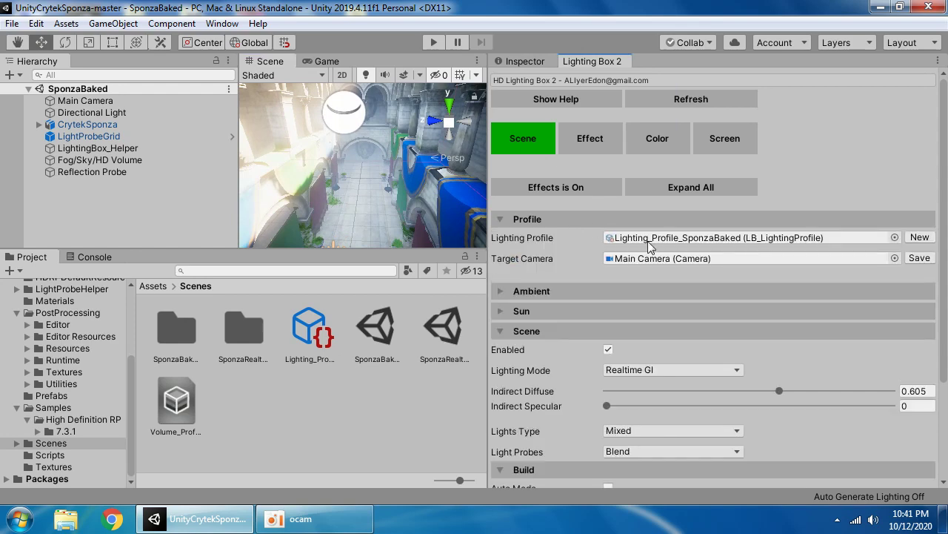
{"action": "left_click", "coordinate": [912, 240]}
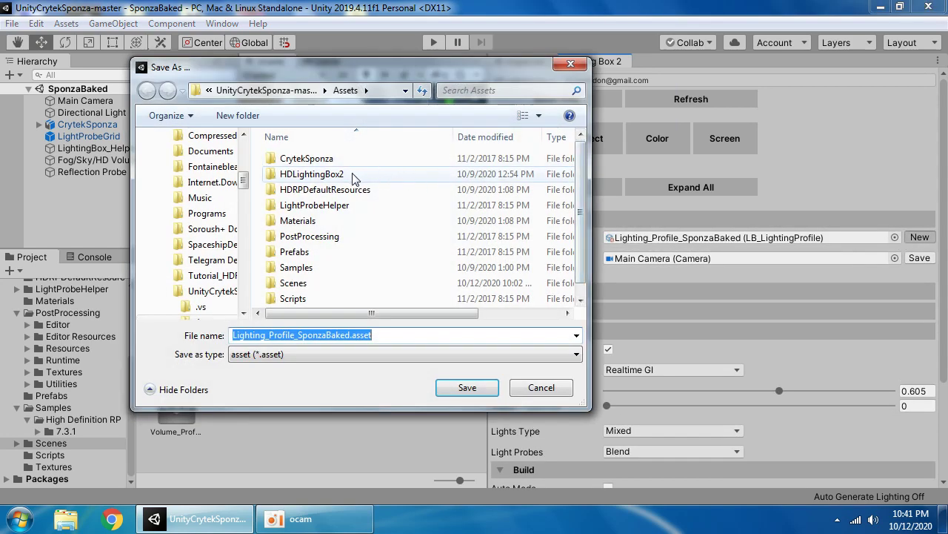
{"action": "double_click", "coordinate": [306, 158]}
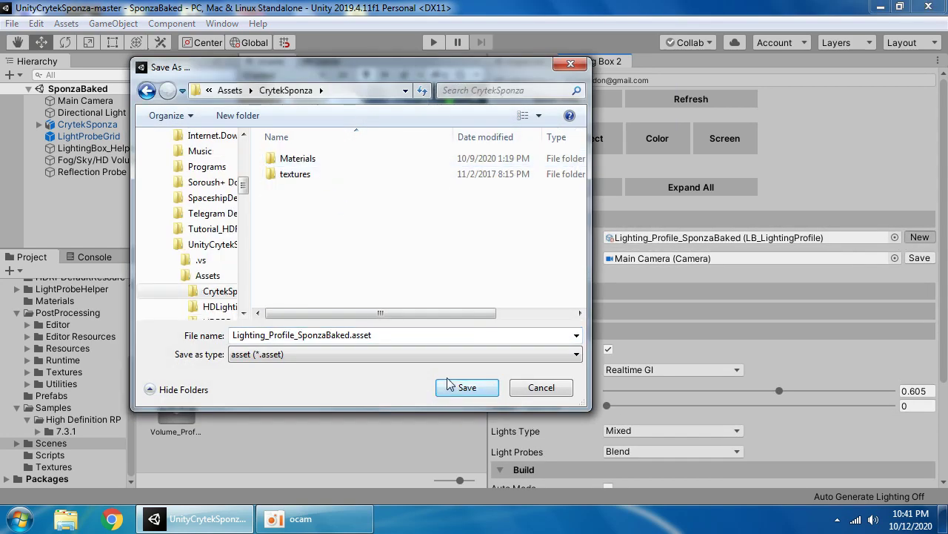
{"action": "left_click", "coordinate": [465, 387]}
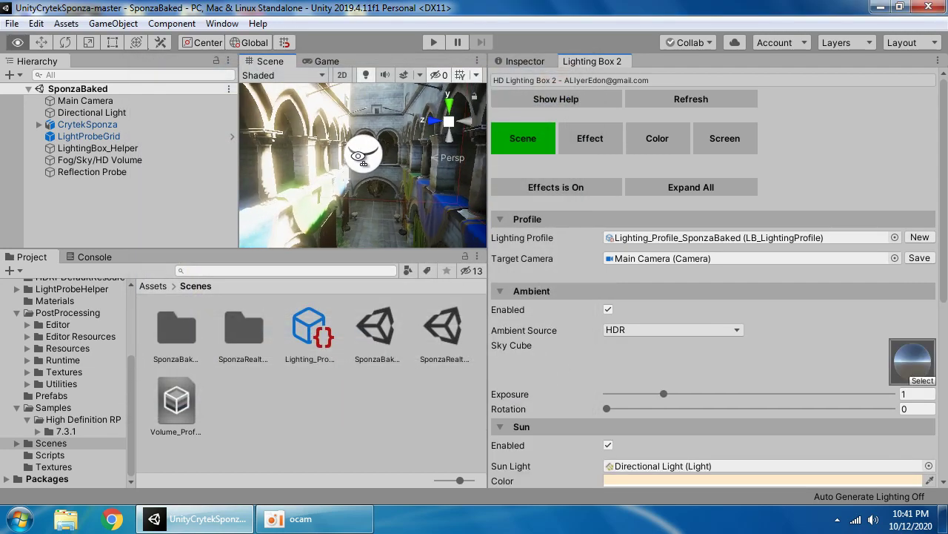
- Open Unity's Lighting window and choose Default-VeryLowResolution for the Lightmap Parameters
{"action": "scroll", "coordinate": [630, 333], "scroll_direction": "down", "scroll_amount": 10}
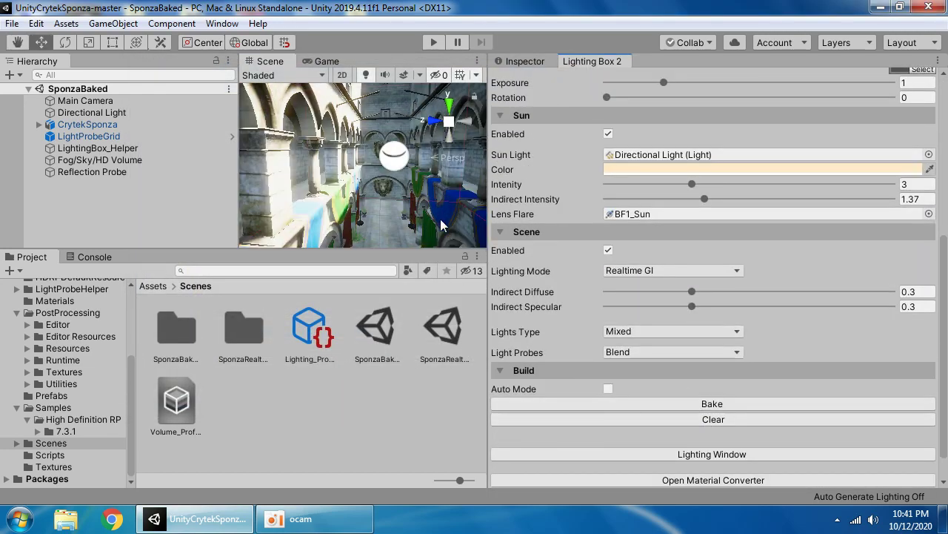
{"action": "right_click_drag", "start_coordinate": [435, 224], "coordinate": [590, 294]}
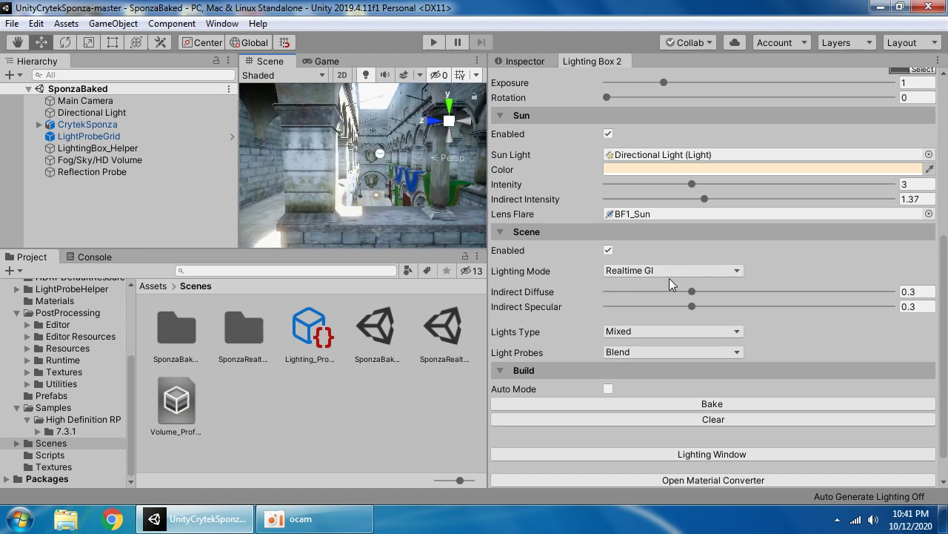
{"action": "left_click", "coordinate": [689, 453]}
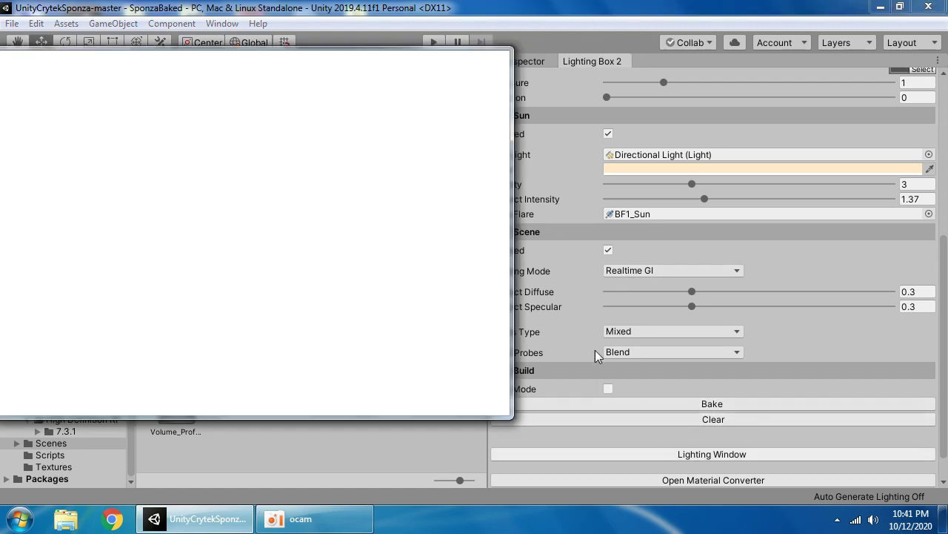
{"action": "scroll", "coordinate": [237, 267], "scroll_direction": "down", "scroll_amount": 10}
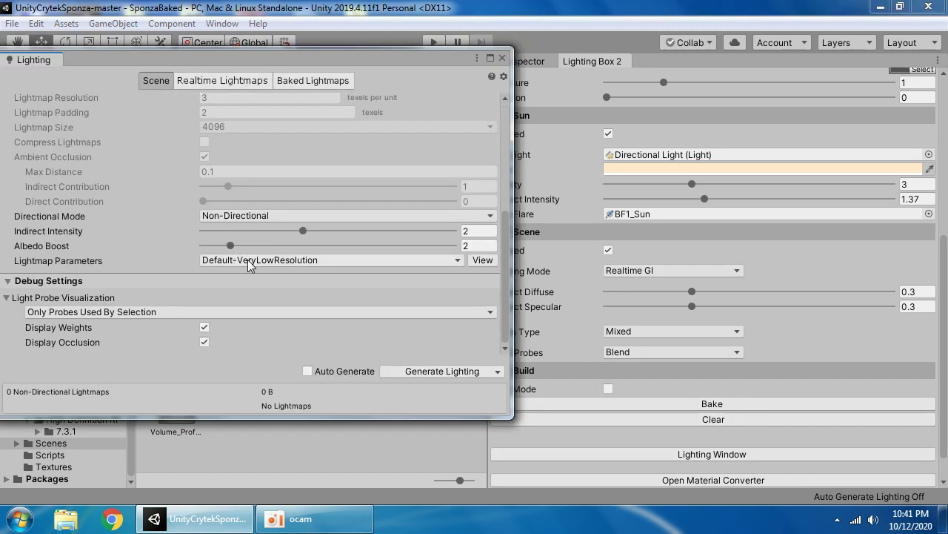
{"action": "left_click", "coordinate": [248, 260]}
{"action": "left_click", "coordinate": [252, 324]}
{"action": "scroll", "coordinate": [433, 162], "scroll_direction": "up", "scroll_amount": 5}
{"action": "scroll", "coordinate": [434, 162], "scroll_direction": "up", "scroll_amount": 2}
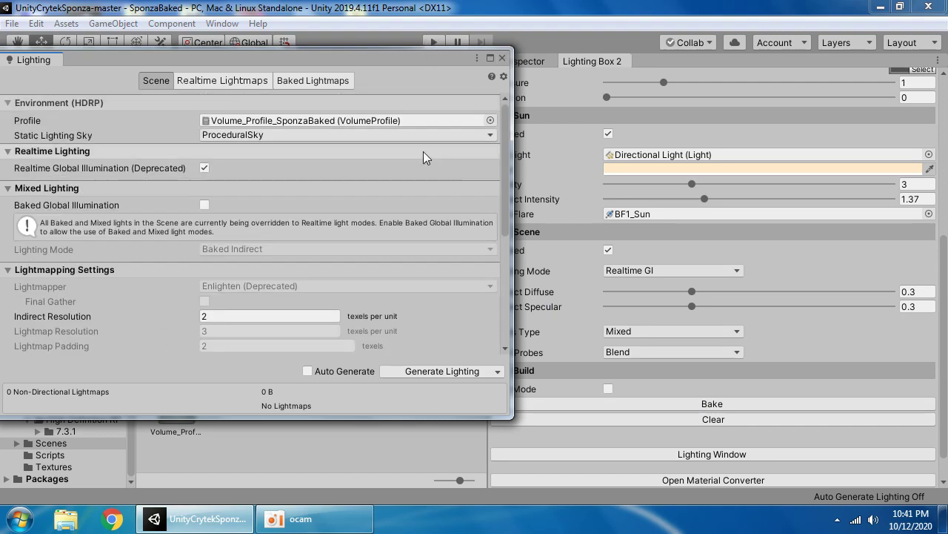
- Locate the lighting profile asset assigned in Lighting Box 2 among the project files
{"action": "left_click_drag", "start_coordinate": [375, 58], "coordinate": [761, 211]}
{"action": "scroll", "coordinate": [633, 158], "scroll_direction": "up", "scroll_amount": 5}
{"action": "scroll", "coordinate": [634, 157], "scroll_direction": "up", "scroll_amount": 3}
{"action": "left_click", "coordinate": [652, 188]}
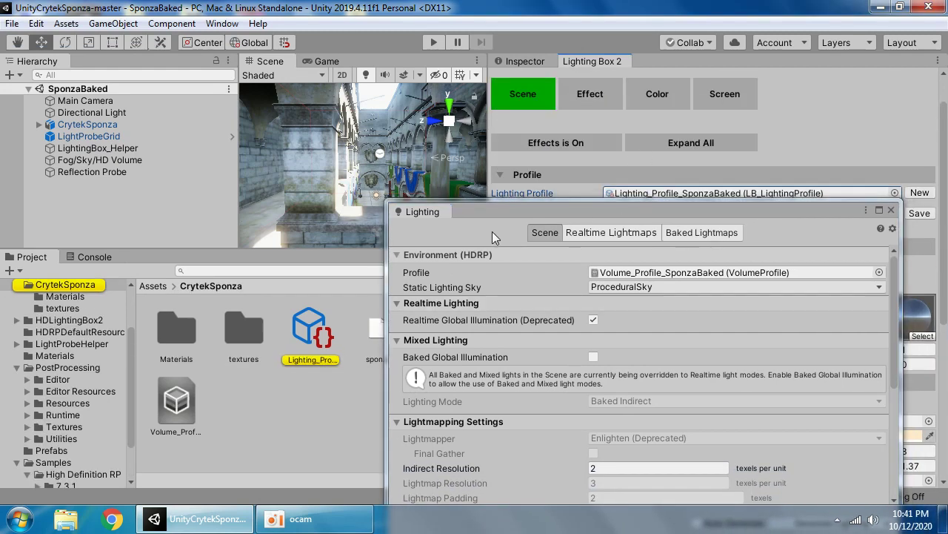
- Set the Static Lighting Sky in the Lighting window to HDRISky
{"action": "left_click_drag", "start_coordinate": [443, 211], "coordinate": [544, 197]}
{"action": "left_click", "coordinate": [738, 272]}
{"action": "left_click", "coordinate": [717, 338]}
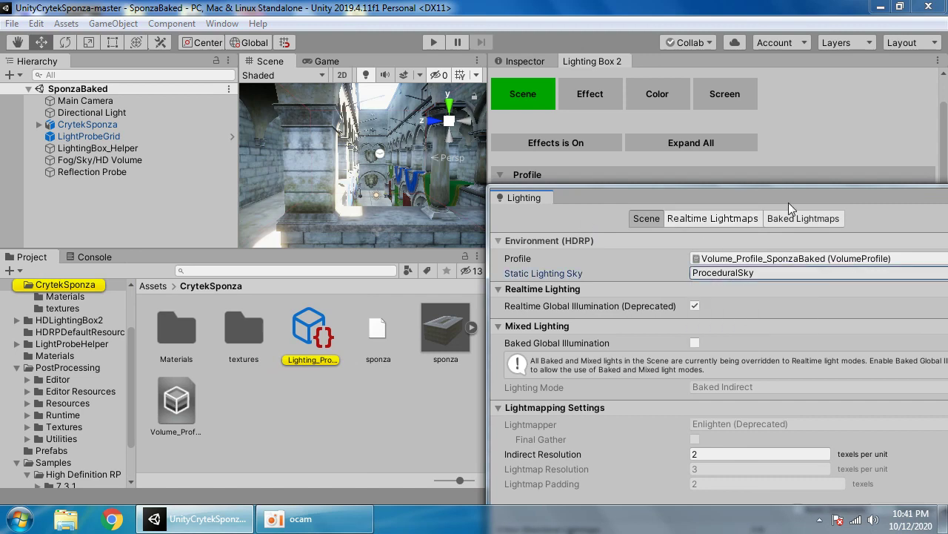
{"action": "left_click_drag", "start_coordinate": [791, 210], "coordinate": [325, 173]}
{"action": "left_click", "coordinate": [358, 235]}
{"action": "left_click", "coordinate": [312, 286]}
{"action": "left_click_drag", "start_coordinate": [398, 164], "coordinate": [394, 199]}
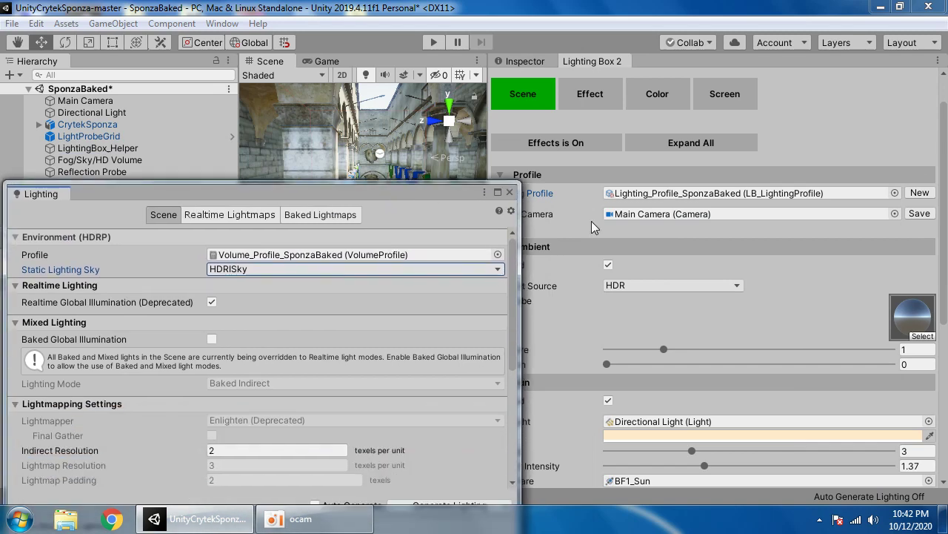
- Set the Ambient Source to Procedural with an exposure of 0.69, and the Static Lighting Sky to ProceduralSky
{"action": "left_click", "coordinate": [650, 289]}
{"action": "left_click", "coordinate": [649, 318]}
{"action": "left_click", "coordinate": [320, 269]}
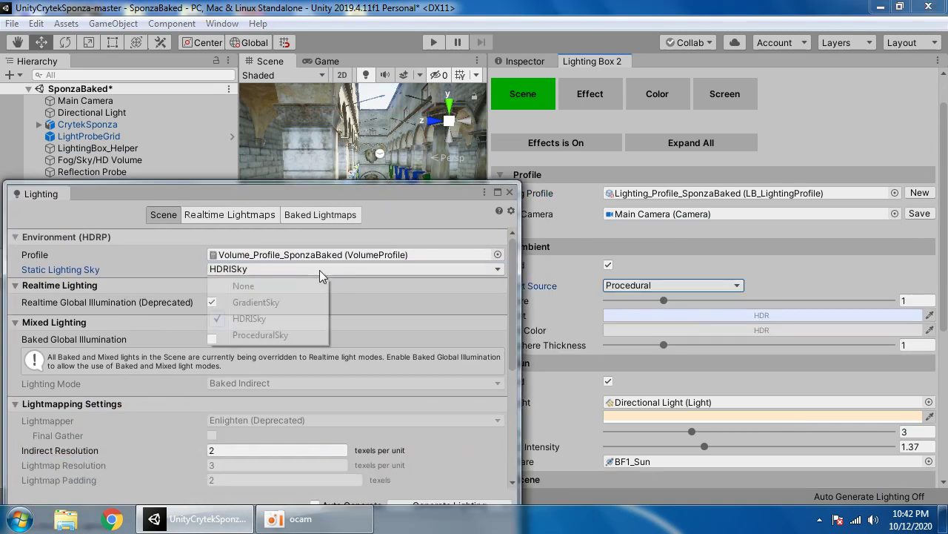
{"action": "left_click", "coordinate": [260, 334]}
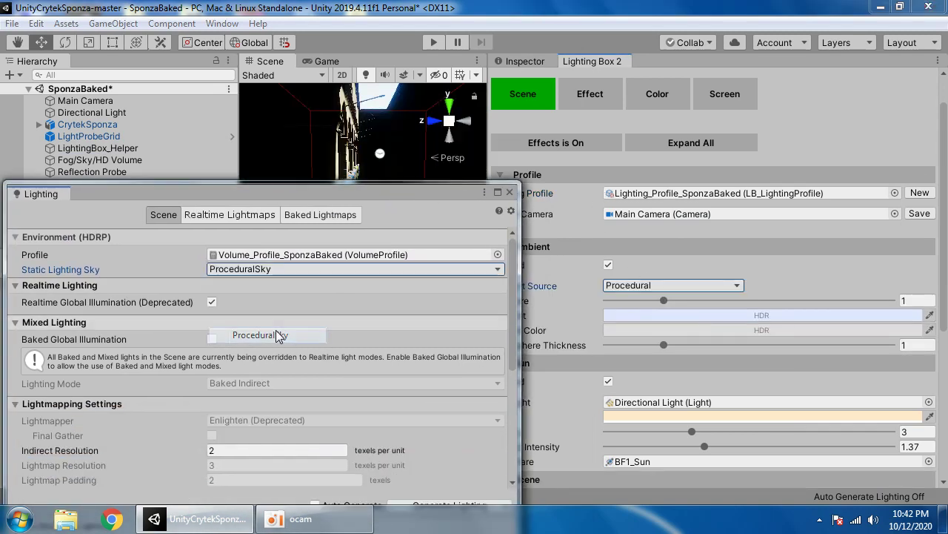
{"action": "left_click", "coordinate": [510, 193]}
{"action": "right_click_drag", "start_coordinate": [404, 179], "coordinate": [343, 210]}
{"action": "key", "text": "s"}
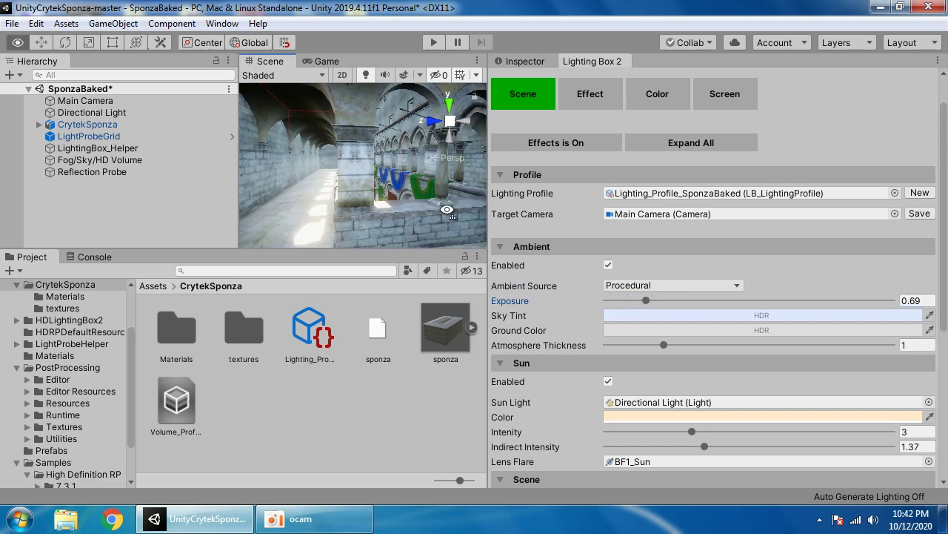
- Bake the scene lighting with the Realtime GI lighting mode and Mixed lights
{"action": "scroll", "coordinate": [630, 332], "scroll_direction": "down", "scroll_amount": 5}
{"action": "left_click", "coordinate": [652, 235]}
{"action": "left_click", "coordinate": [643, 263]}
{"action": "left_click", "coordinate": [630, 296]}
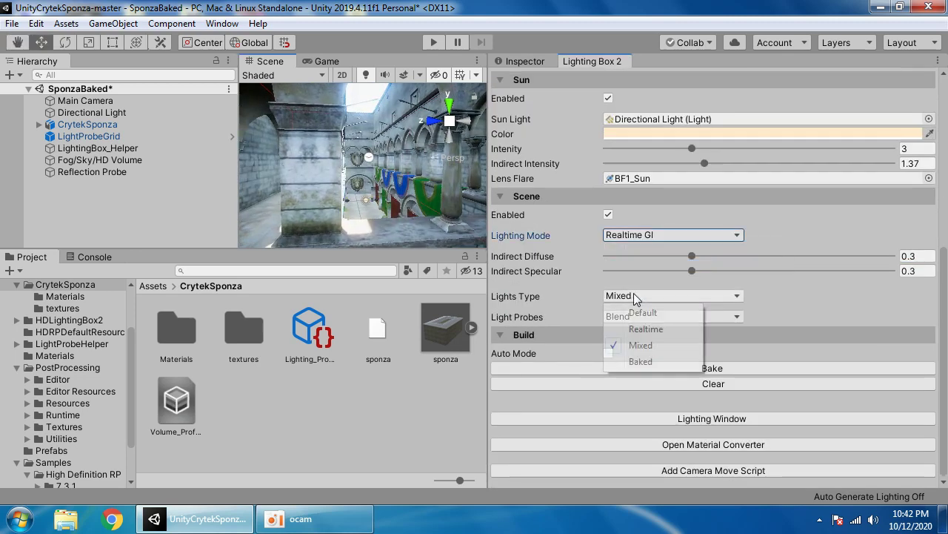
{"action": "left_click", "coordinate": [624, 345]}
{"action": "left_click", "coordinate": [692, 368]}
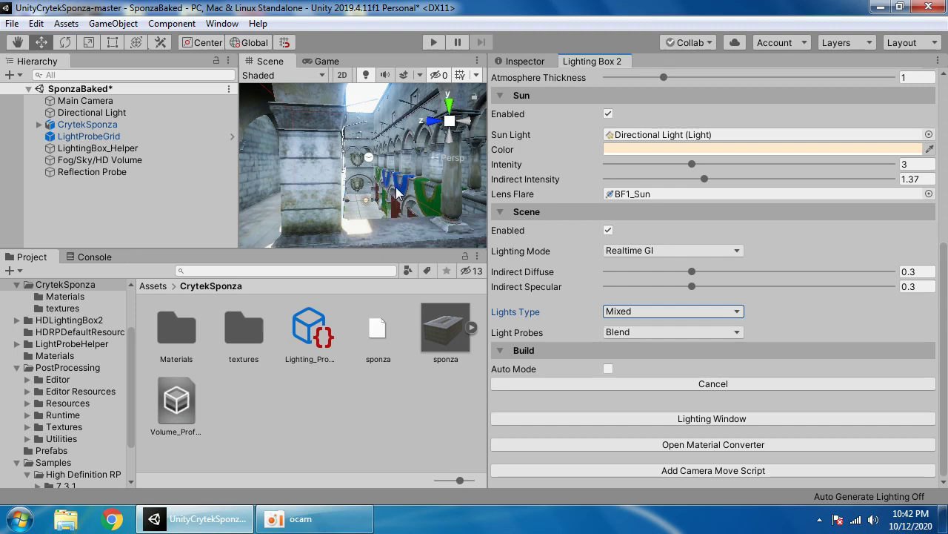
- Select the Directional Light and raise its Indirect Multiplier to 5.11
{"action": "right_click_drag", "start_coordinate": [396, 191], "coordinate": [326, 139]}
{"action": "left_click", "coordinate": [149, 112]}
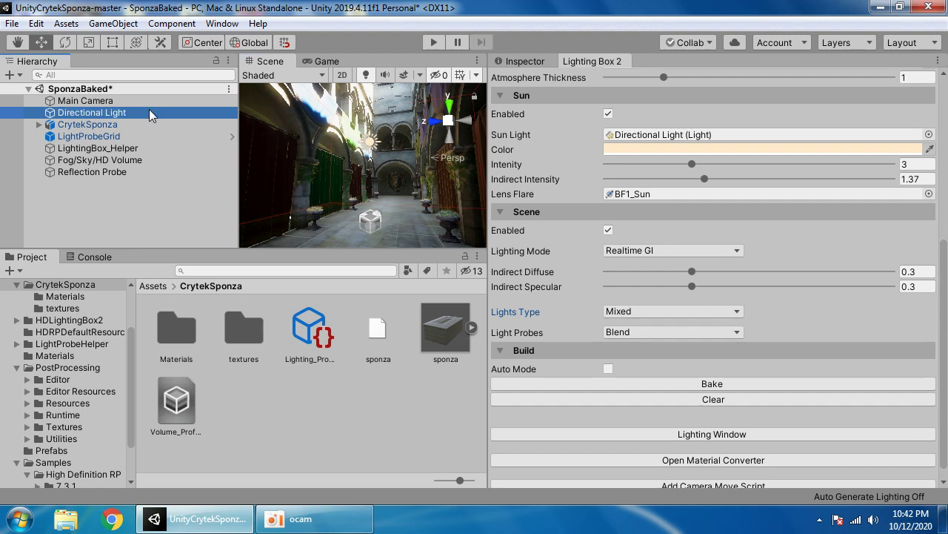
{"action": "left_click", "coordinate": [523, 64]}
{"action": "scroll", "coordinate": [606, 315], "scroll_direction": "down", "scroll_amount": 3}
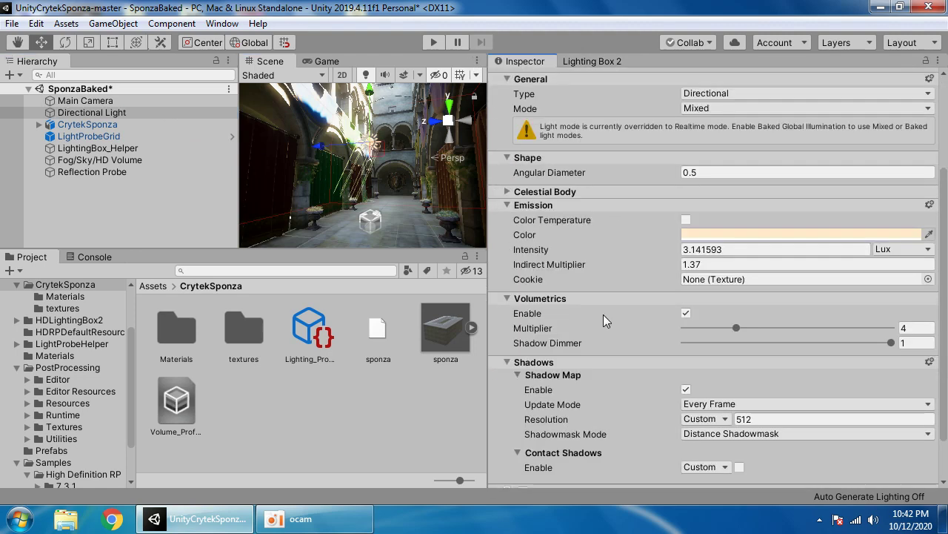
{"action": "left_click_drag", "start_coordinate": [564, 272], "coordinate": [544, 268]}
{"action": "key", "text": "Return"}
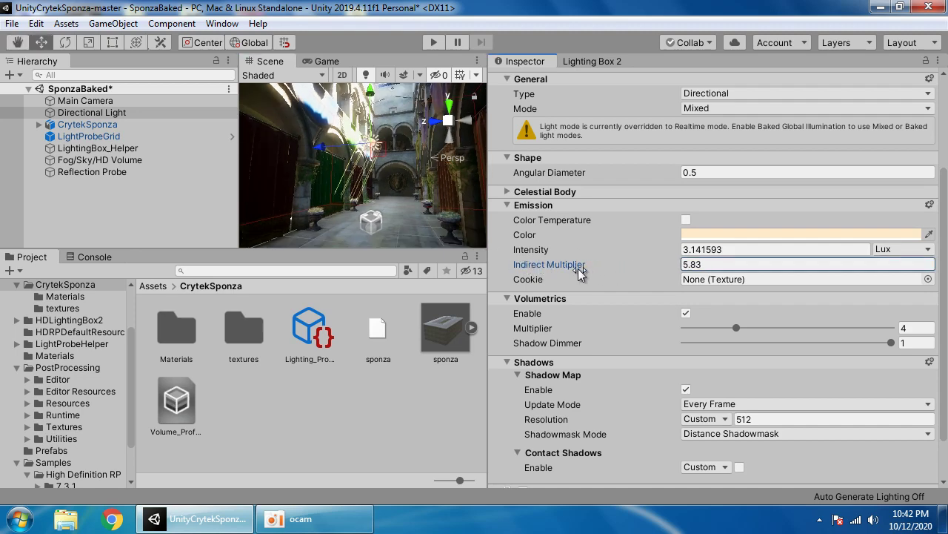
{"action": "right_click_drag", "start_coordinate": [401, 220], "coordinate": [420, 216]}
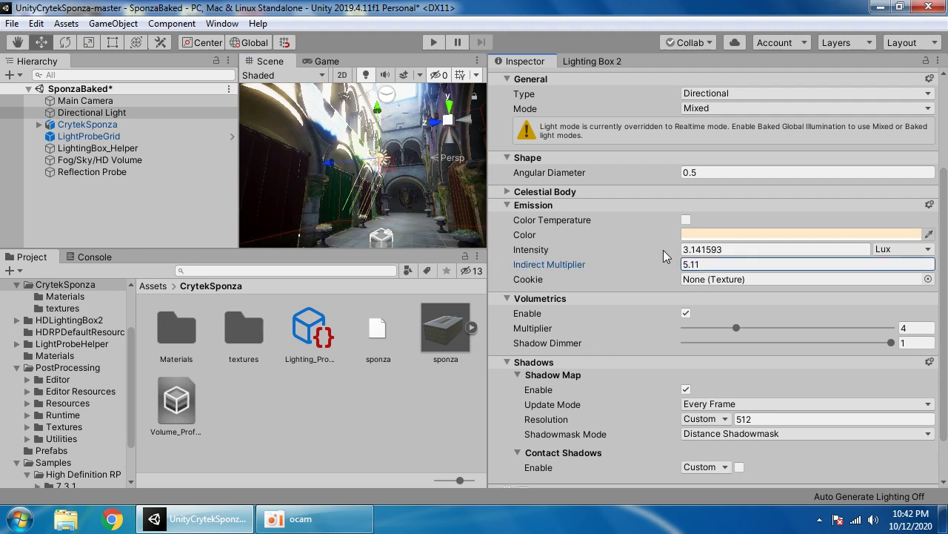
- Set the Directional Light's Indirect Multiplier to 1.7 and its mode to Realtime
{"action": "left_click", "coordinate": [701, 249]}
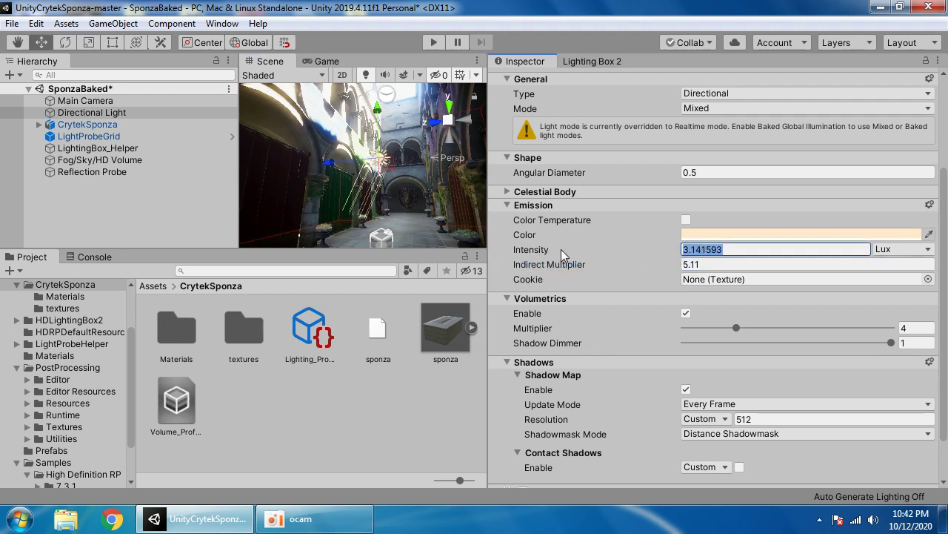
{"action": "left_click", "coordinate": [691, 265]}
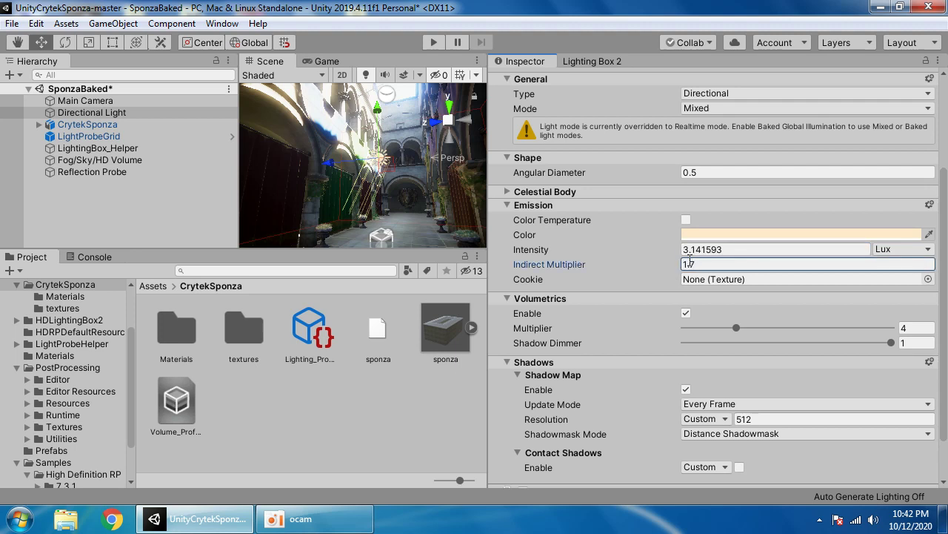
{"action": "left_click", "coordinate": [707, 109]}
{"action": "left_click", "coordinate": [581, 131]}
{"action": "left_click", "coordinate": [791, 109]}
{"action": "left_click", "coordinate": [730, 126]}
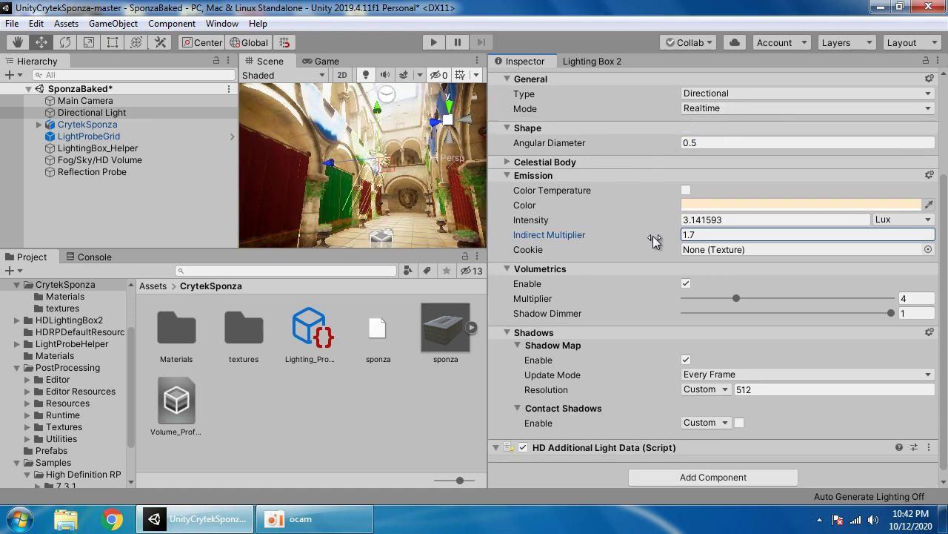
- Lower the light's Indirect Multiplier to 0.62 and set the Lighting Box 2 Lights Type to Realtime
{"action": "left_click_drag", "start_coordinate": [658, 235], "coordinate": [631, 235]}
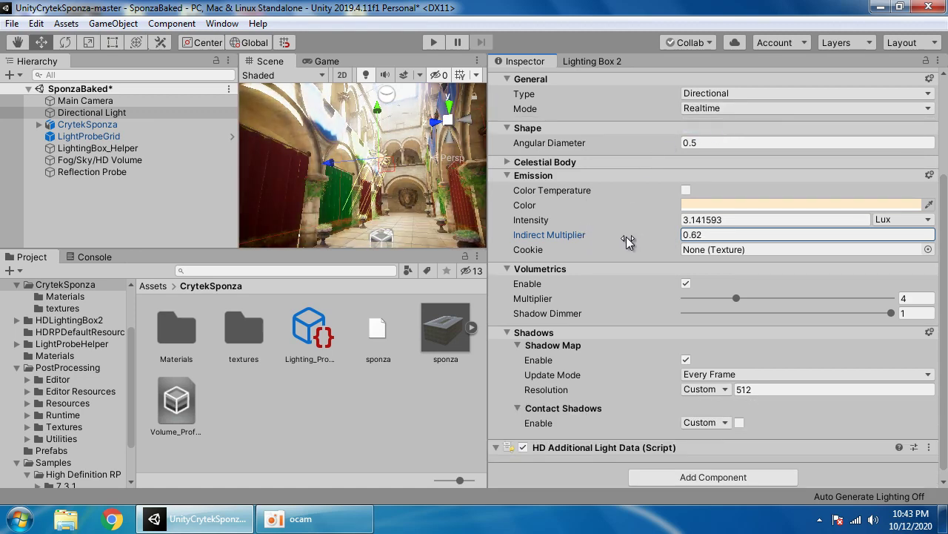
{"action": "left_click", "coordinate": [593, 61]}
{"action": "left_click", "coordinate": [655, 312]}
{"action": "left_click", "coordinate": [645, 344]}
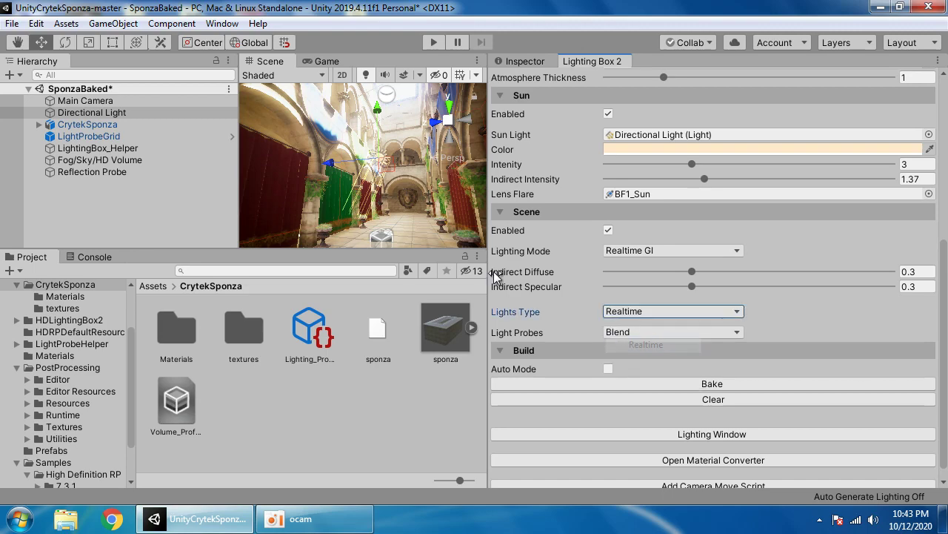
{"action": "right_click_drag", "start_coordinate": [428, 228], "coordinate": [402, 143]}
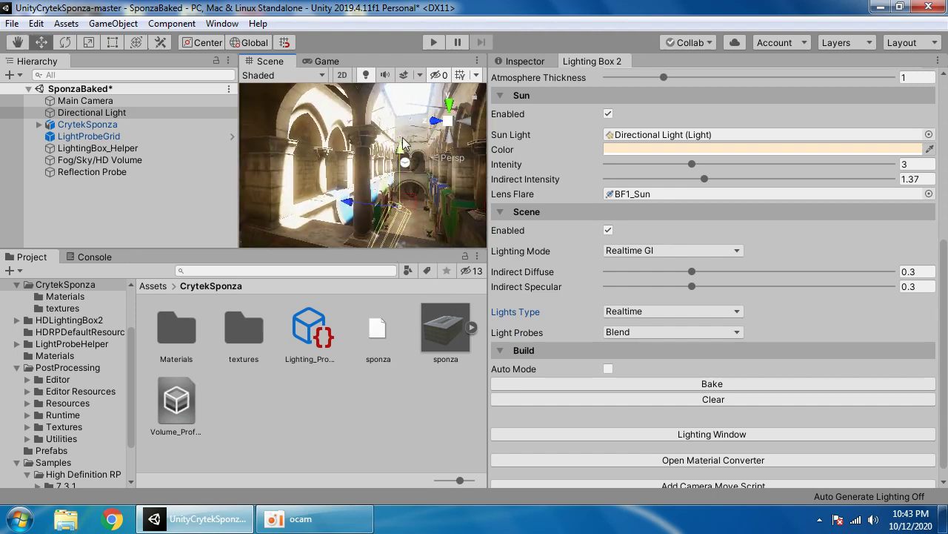
- Rotate the Directional Light to an X rotation of 100.96 and check the lighting in the arcade
{"action": "left_click", "coordinate": [523, 60]}
{"action": "scroll", "coordinate": [673, 191], "scroll_direction": "up", "scroll_amount": 4}
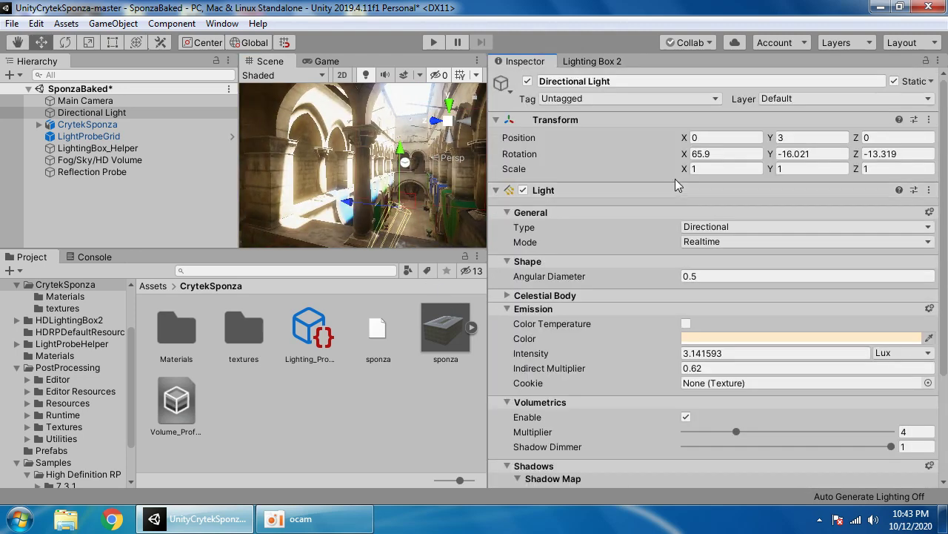
{"action": "left_click_drag", "start_coordinate": [698, 156], "coordinate": [349, 184]}
{"action": "mouse_move", "coordinate": [349, 184]}
{"action": "right_mouse_down"}
{"action": "mouse_move", "coordinate": [525, 199]}
{"action": "mouse_move", "coordinate": [463, 148]}
{"action": "right_mouse_up"}
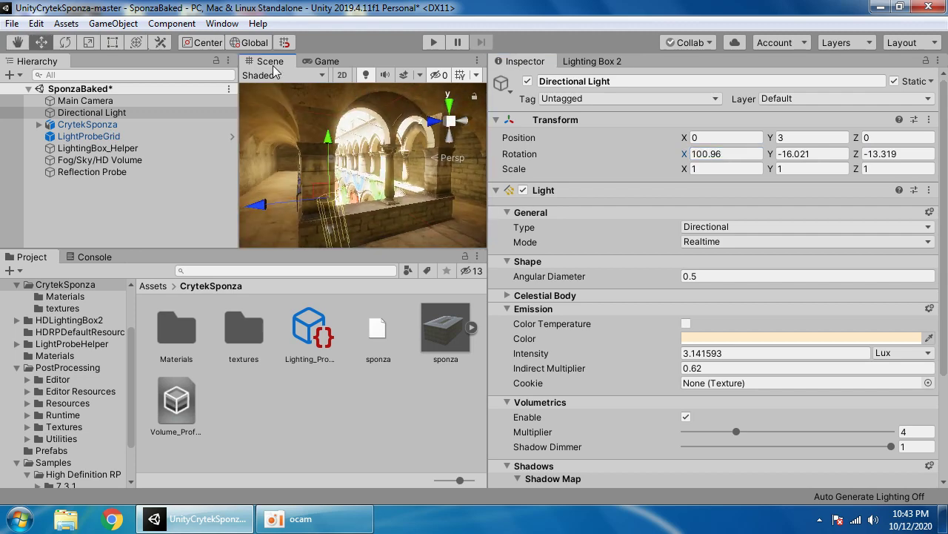
- Undock the Scene view into a floating window, enlarge it and move it clear of the light's transform values
{"action": "left_click_drag", "start_coordinate": [272, 65], "coordinate": [338, 158]}
{"action": "left_click", "coordinate": [458, 268]}
{"action": "left_click_drag", "start_coordinate": [460, 263], "coordinate": [771, 417]}
{"action": "left_click_drag", "start_coordinate": [590, 80], "coordinate": [374, 55]}
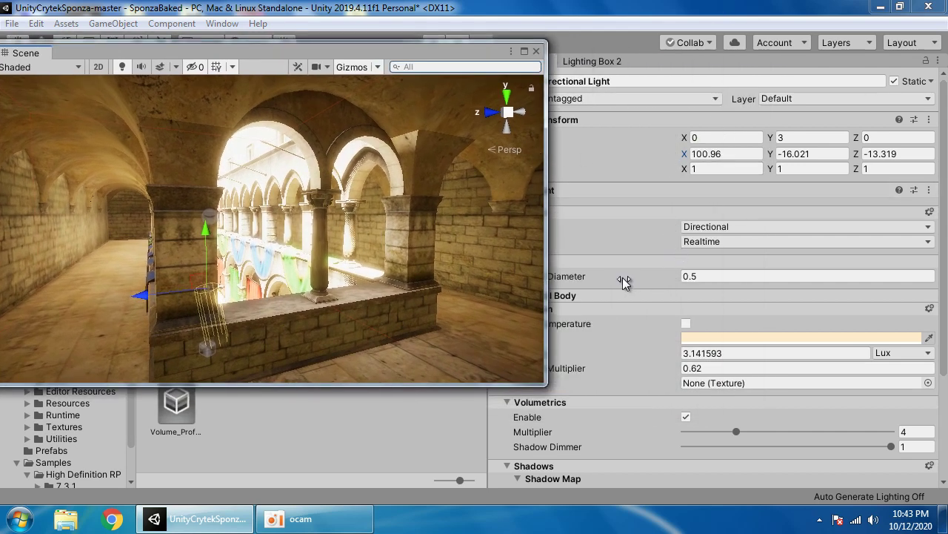
- Rotate the Directional Light about X until sunlight falls on one row of red curtains, and reopen the Lighting Box 2 settings
{"action": "left_click_drag", "start_coordinate": [684, 154], "coordinate": [578, 159]}
{"action": "right_click_drag", "start_coordinate": [398, 222], "coordinate": [326, 360]}
{"action": "key", "text": "w"}
{"action": "key", "text": "f"}
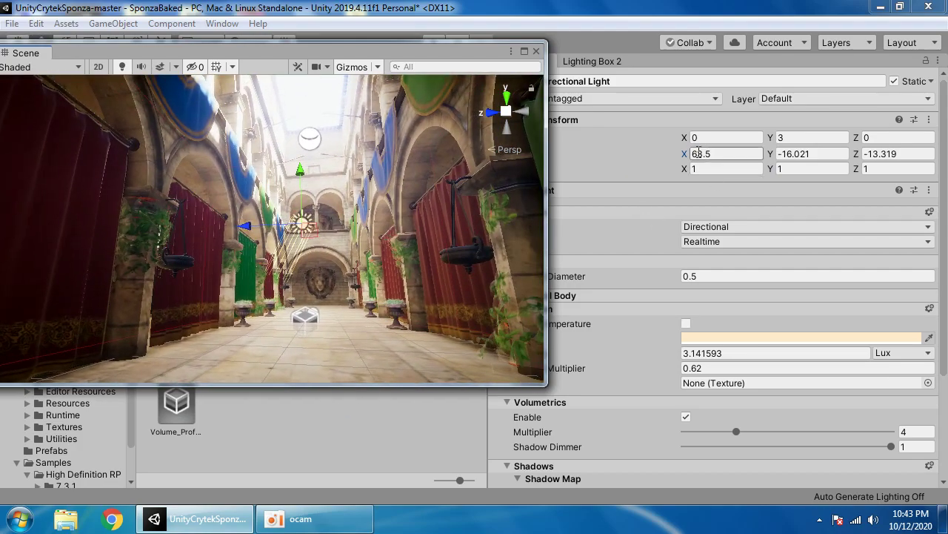
{"action": "mouse_move", "coordinate": [693, 154]}
{"action": "left_mouse_down"}
{"action": "mouse_move", "coordinate": [793, 157]}
{"action": "mouse_move", "coordinate": [708, 162]}
{"action": "left_mouse_up"}
{"action": "left_click", "coordinate": [605, 66]}
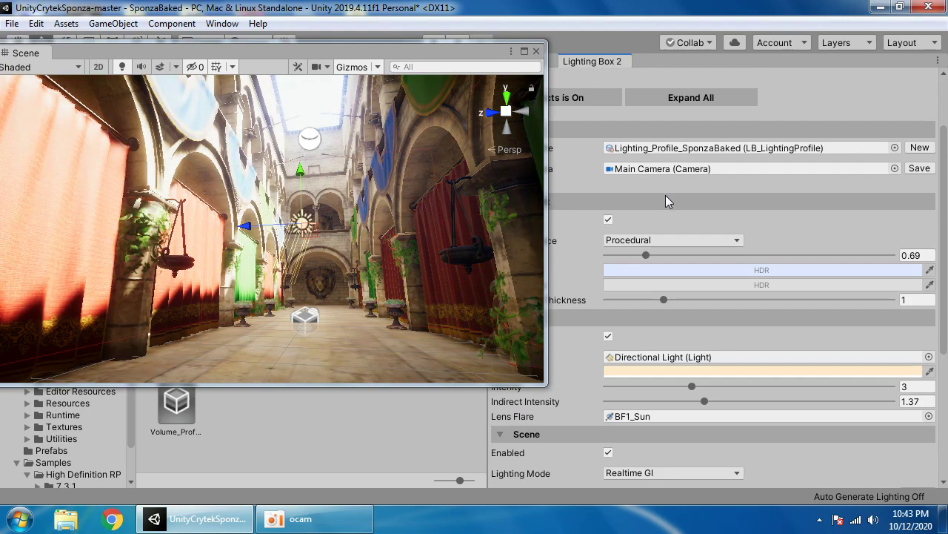
- Collapse the Sun settings, set the Ambient Exposure to 0.66 and adjust the Sky Tint within pale blue
{"action": "left_click", "coordinate": [616, 203]}
{"action": "left_click", "coordinate": [618, 222]}
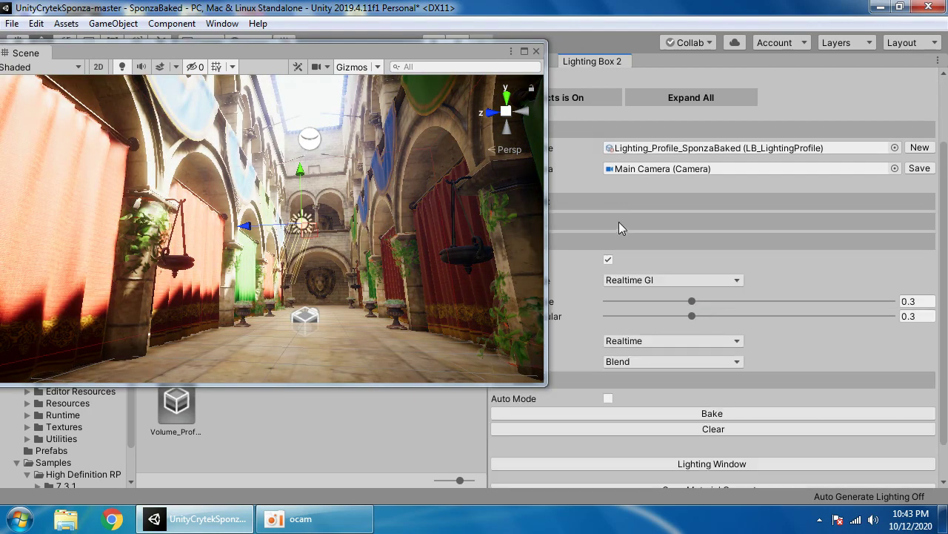
{"action": "left_click", "coordinate": [624, 205]}
{"action": "left_click_drag", "start_coordinate": [692, 256], "coordinate": [647, 255]}
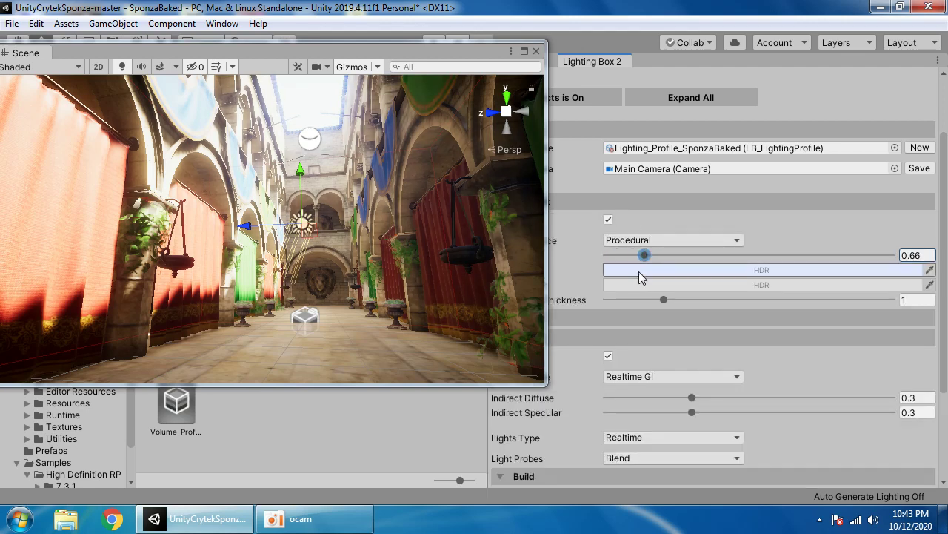
{"action": "left_click", "coordinate": [639, 270]}
{"action": "left_click_drag", "start_coordinate": [512, 109], "coordinate": [482, 104]}
{"action": "left_click", "coordinate": [526, 174]}
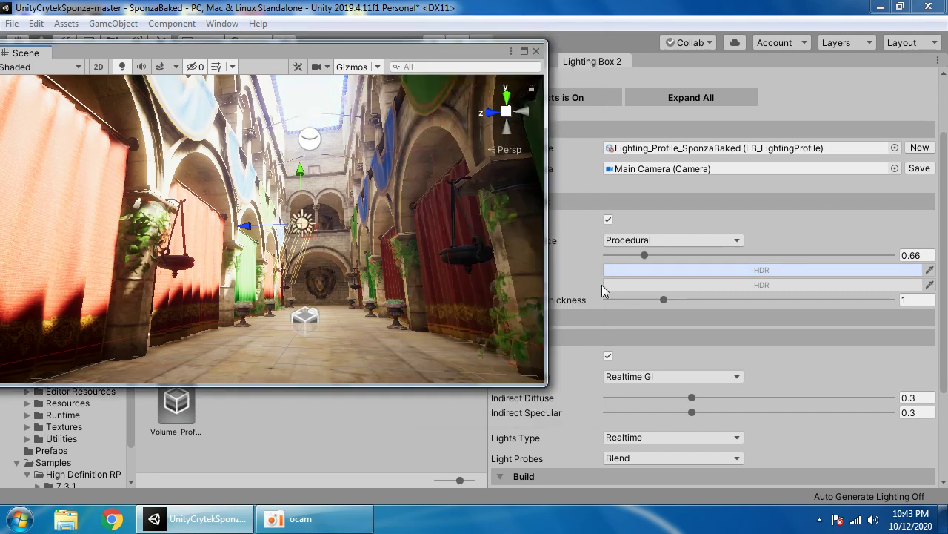
- Move the floating Scene view clear of the Lighting Box 2 labels and lower Indirect Diffuse to 0.147
{"action": "scroll", "coordinate": [664, 307], "scroll_direction": "down", "scroll_amount": 3}
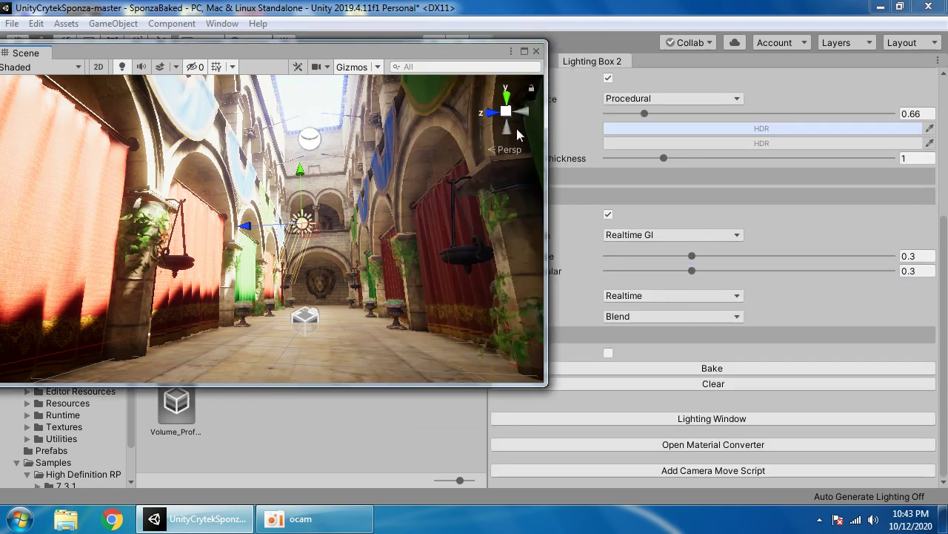
{"action": "left_click_drag", "start_coordinate": [452, 57], "coordinate": [375, 72]}
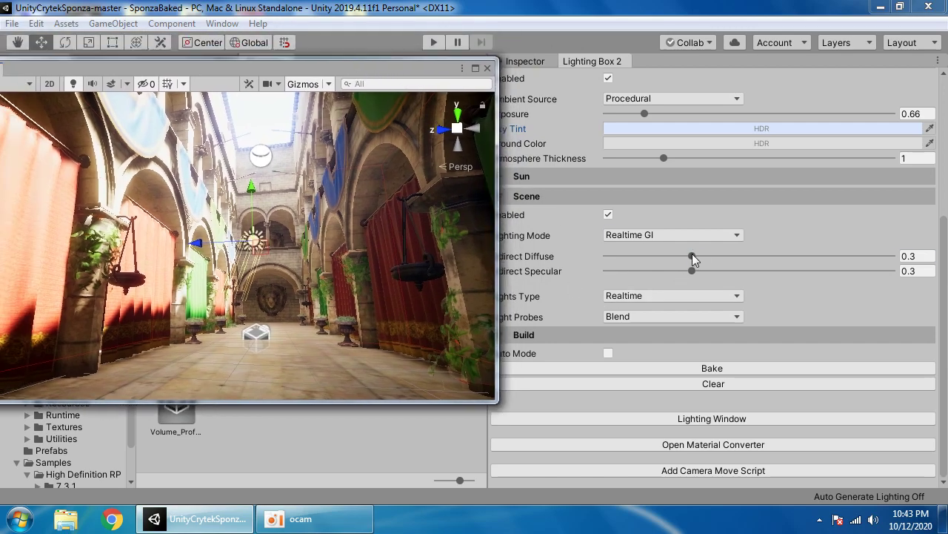
{"action": "left_click_drag", "start_coordinate": [693, 255], "coordinate": [660, 261]}
- Open the Lighting Box 2 Effect settings, collapse Fog and toggle Bloom to compare the upper gallery with and without it
{"action": "scroll", "coordinate": [682, 282], "scroll_direction": "up", "scroll_amount": 5}
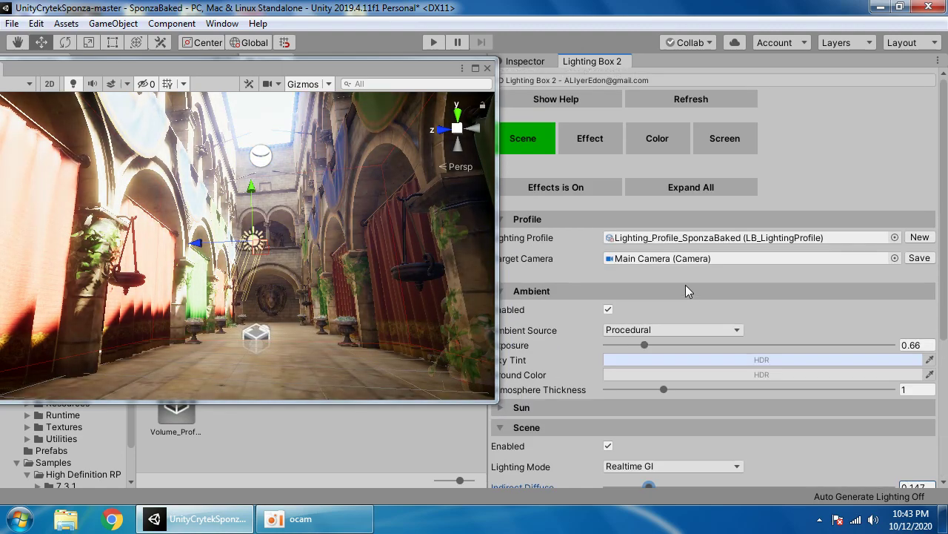
{"action": "left_click", "coordinate": [594, 139]}
{"action": "left_click", "coordinate": [548, 219]}
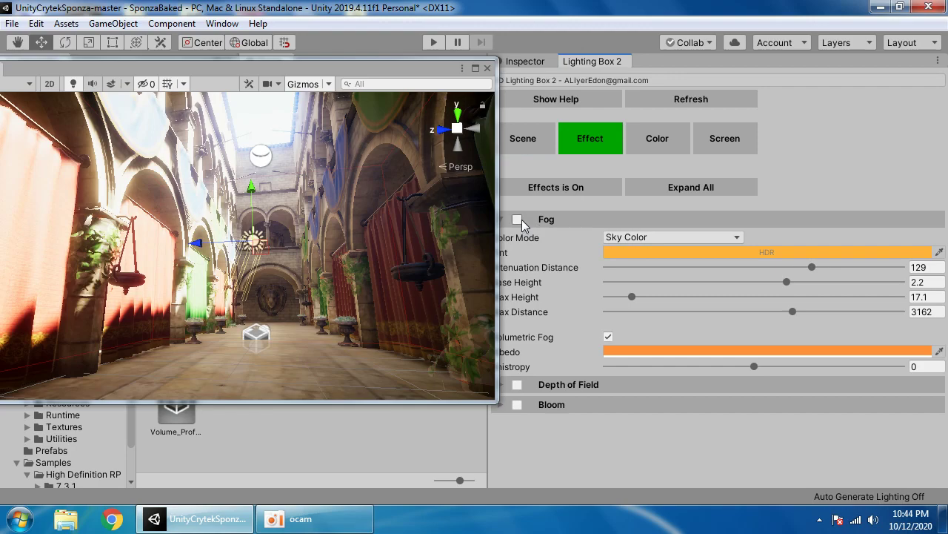
{"action": "left_click", "coordinate": [521, 222]}
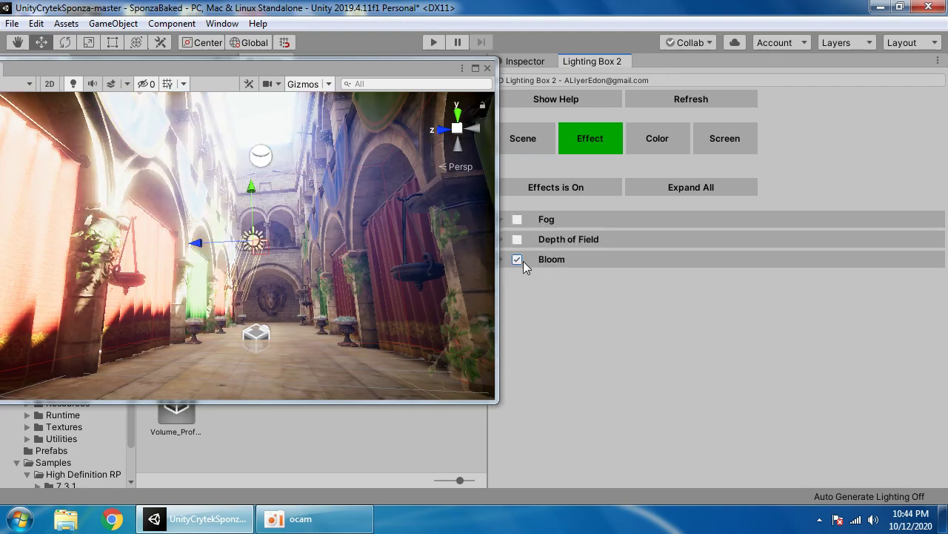
{"action": "left_click", "coordinate": [521, 261]}
{"action": "right_click_drag", "start_coordinate": [311, 245], "coordinate": [406, 351]}
{"action": "key", "text": "w"}
{"action": "left_click", "coordinate": [519, 262]}
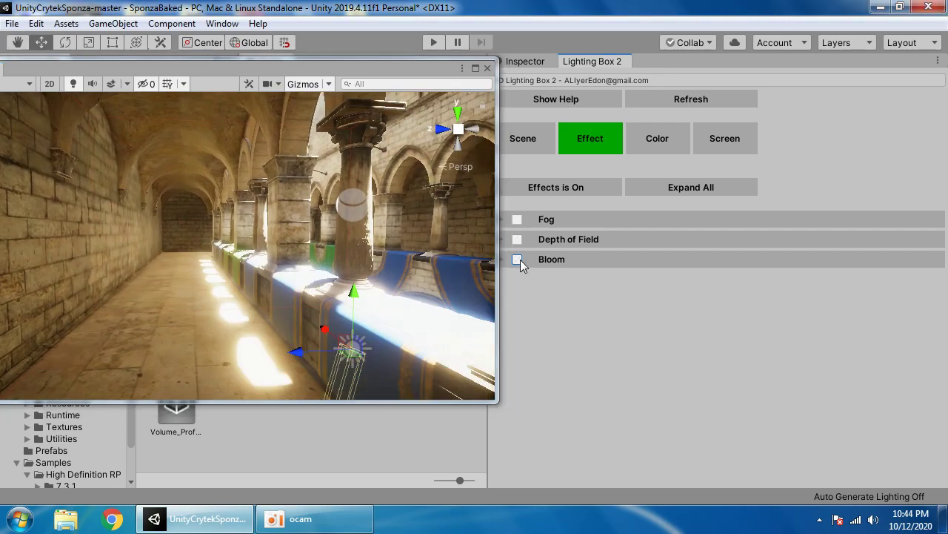
{"action": "left_click", "coordinate": [521, 263]}
- Set the Bloom Intensity to 0.181, check the courtyard and disable Bloom
{"action": "left_click", "coordinate": [568, 259]}
{"action": "left_click_drag", "start_coordinate": [662, 277], "coordinate": [627, 281]}
{"action": "right_click_drag", "start_coordinate": [419, 277], "coordinate": [341, 220]}
{"action": "key", "text": "w"}
{"action": "left_click", "coordinate": [518, 261]}
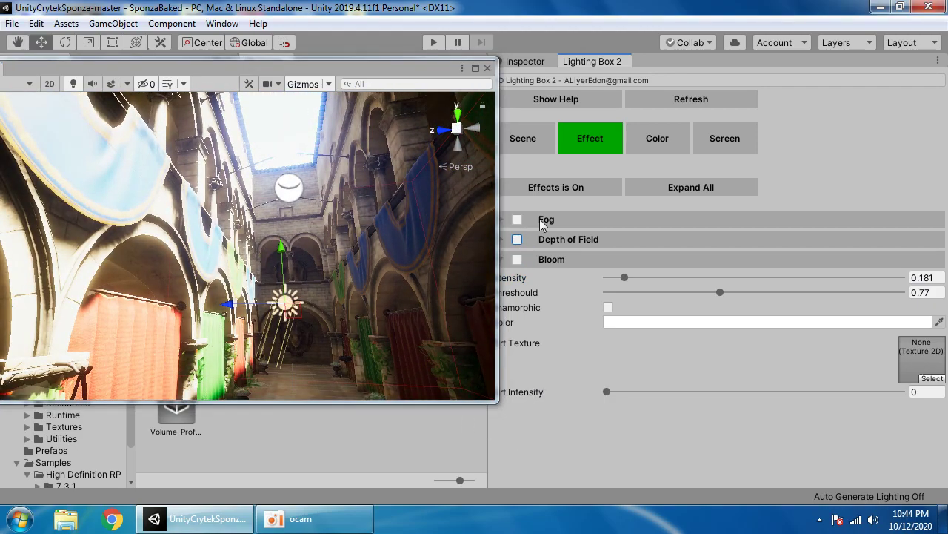
- Enable Fog, inspect it from the upper gallery and set the volumetric fog Albedo to white (FFFFFF)
{"action": "left_click", "coordinate": [540, 221]}
{"action": "scroll", "coordinate": [567, 290], "scroll_direction": "down", "scroll_amount": 2}
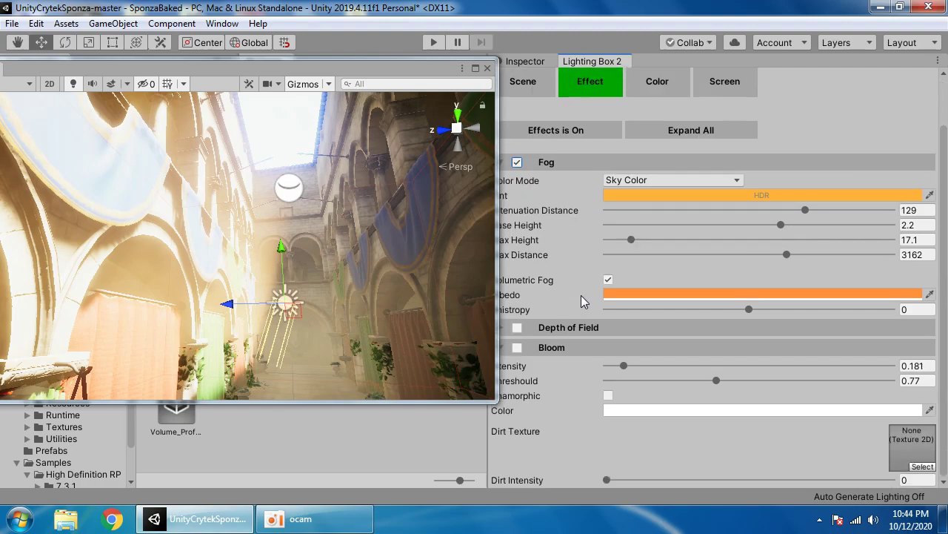
{"action": "right_click_drag", "start_coordinate": [301, 212], "coordinate": [321, 123]}
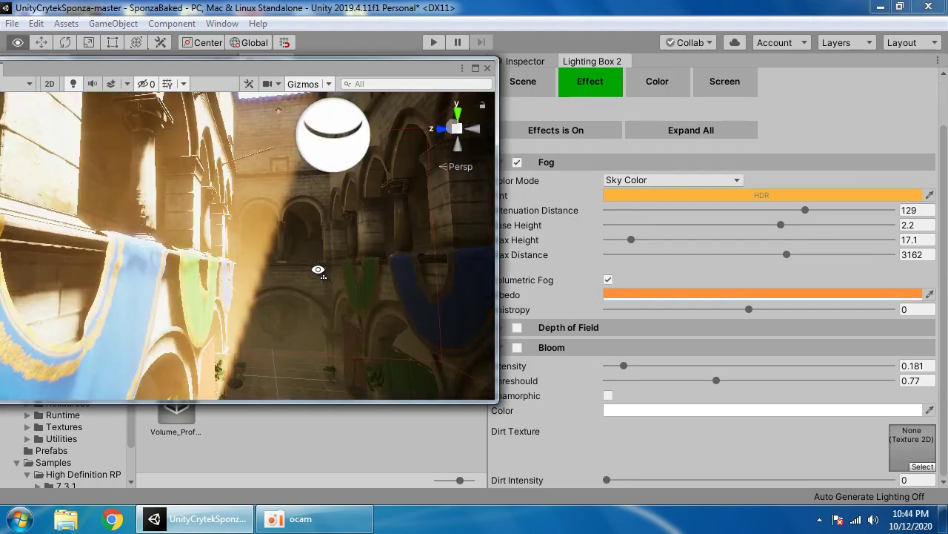
{"action": "right_click_drag", "start_coordinate": [314, 289], "coordinate": [366, 180]}
{"action": "left_click", "coordinate": [625, 294]}
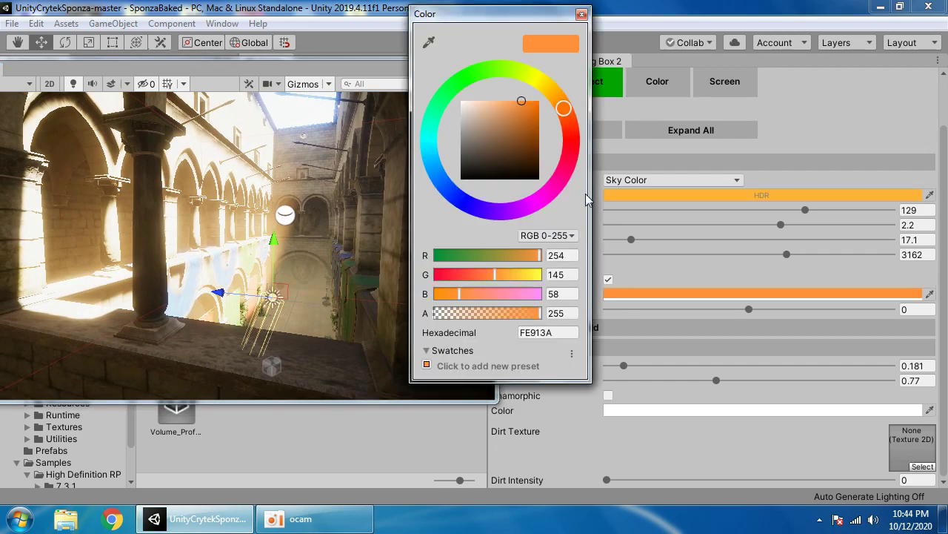
{"action": "left_click_drag", "start_coordinate": [539, 178], "coordinate": [449, 94]}
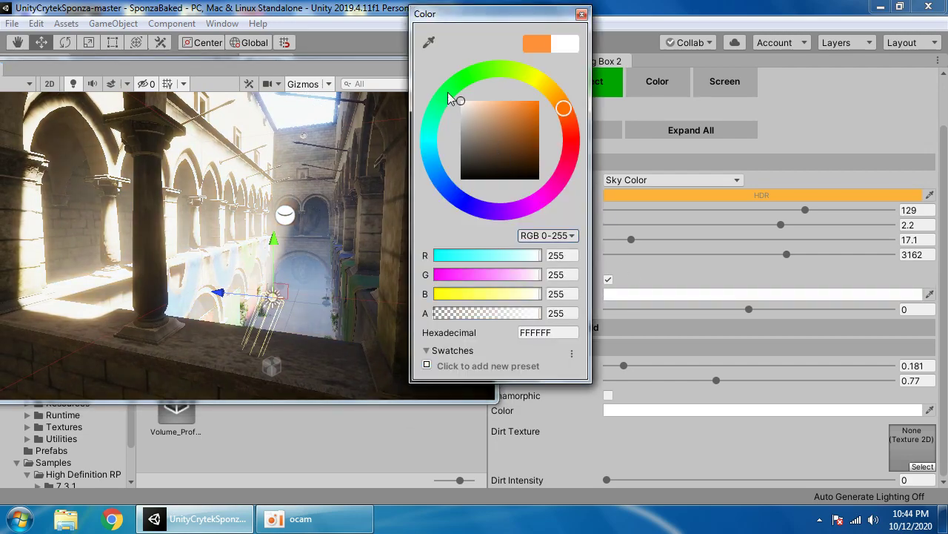
{"action": "left_click", "coordinate": [372, 229]}
- Select the Directional Light and change its emission colour to a light orange
{"action": "left_click_drag", "start_coordinate": [294, 74], "coordinate": [345, 143]}
{"action": "left_click", "coordinate": [92, 112]}
{"action": "left_click", "coordinate": [525, 61]}
{"action": "left_click", "coordinate": [800, 337]}
{"action": "left_click", "coordinate": [502, 113]}
{"action": "mouse_move", "coordinate": [501, 112]}
{"action": "left_mouse_down"}
{"action": "mouse_move", "coordinate": [517, 104]}
{"action": "mouse_move", "coordinate": [491, 101]}
{"action": "left_mouse_up"}
{"action": "left_click", "coordinate": [277, 249]}
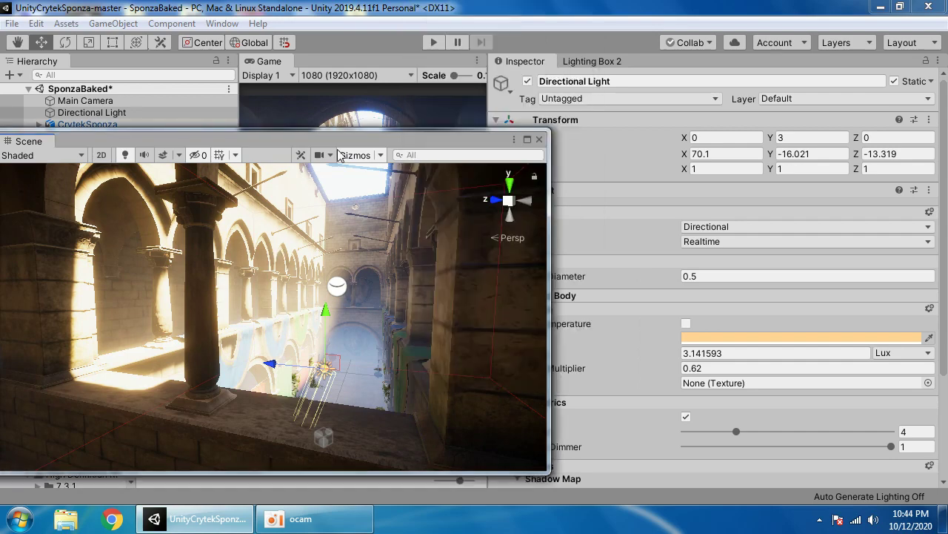
- Adjust the Directional Light's X rotation to 70.2 and check the fog along the courtyard floor
{"action": "mouse_move", "coordinate": [337, 141]}
{"action": "left_mouse_down"}
{"action": "mouse_move", "coordinate": [357, 146]}
{"action": "mouse_move", "coordinate": [333, 139]}
{"action": "left_mouse_up"}
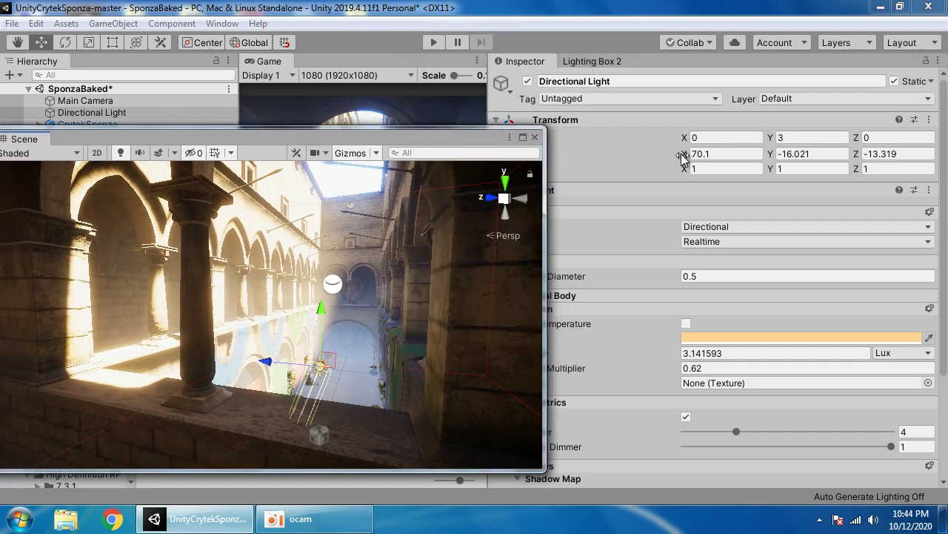
{"action": "mouse_move", "coordinate": [685, 157]}
{"action": "left_mouse_down"}
{"action": "mouse_move", "coordinate": [818, 163]}
{"action": "mouse_move", "coordinate": [613, 143]}
{"action": "mouse_move", "coordinate": [831, 153]}
{"action": "mouse_move", "coordinate": [689, 147]}
{"action": "left_mouse_up"}
{"action": "right_click_drag", "start_coordinate": [388, 263], "coordinate": [432, 283]}
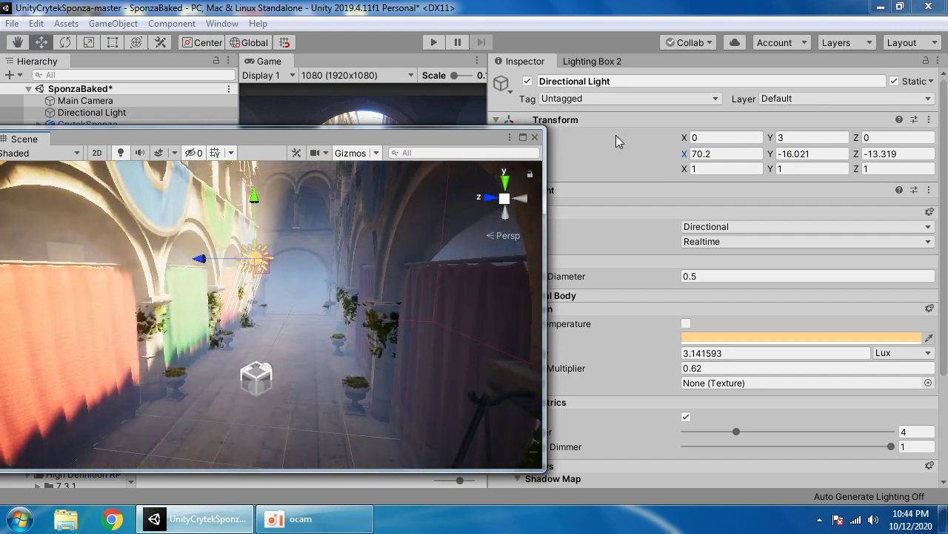
- Set the fog's Attenuation Distance to 387, Max Height to 101.8 and Base Height to -6.42
{"action": "left_click", "coordinate": [601, 62]}
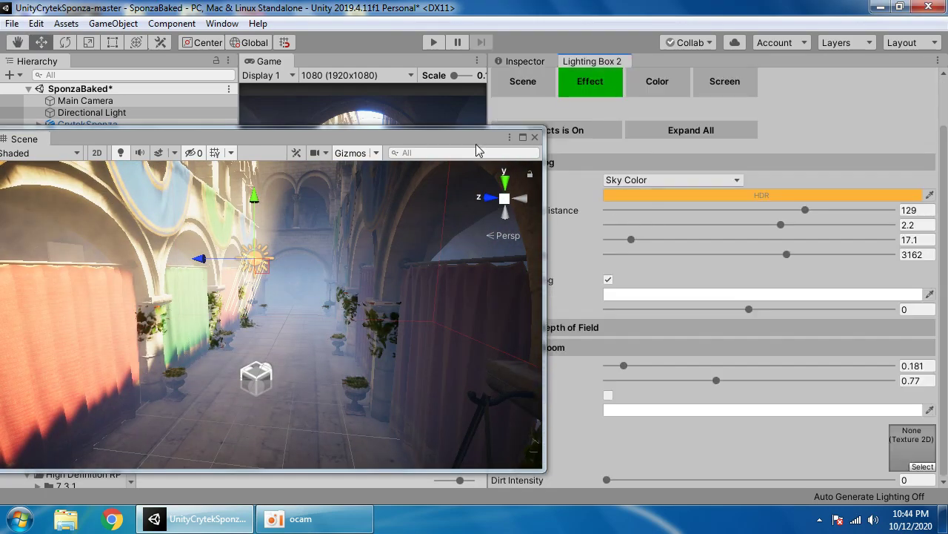
{"action": "left_click_drag", "start_coordinate": [468, 143], "coordinate": [409, 100]}
{"action": "left_click_drag", "start_coordinate": [792, 214], "coordinate": [602, 211]}
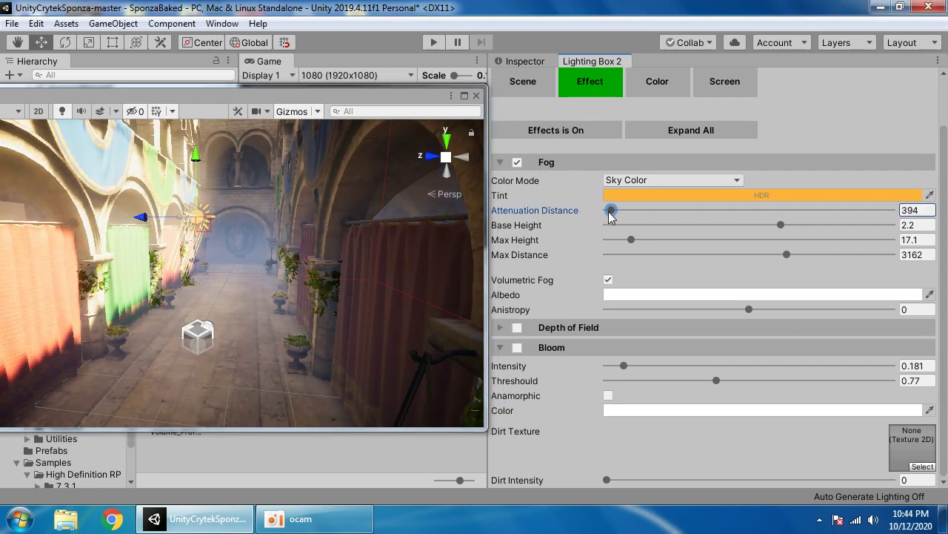
{"action": "left_click_drag", "start_coordinate": [629, 240], "coordinate": [691, 241]}
{"action": "right_click_drag", "start_coordinate": [292, 312], "coordinate": [280, 212]}
{"action": "mouse_move", "coordinate": [677, 236]}
{"action": "left_mouse_down"}
{"action": "mouse_move", "coordinate": [643, 239]}
{"action": "mouse_move", "coordinate": [737, 238]}
{"action": "mouse_move", "coordinate": [663, 225]}
{"action": "mouse_move", "coordinate": [806, 225]}
{"action": "mouse_move", "coordinate": [665, 224]}
{"action": "left_mouse_up"}
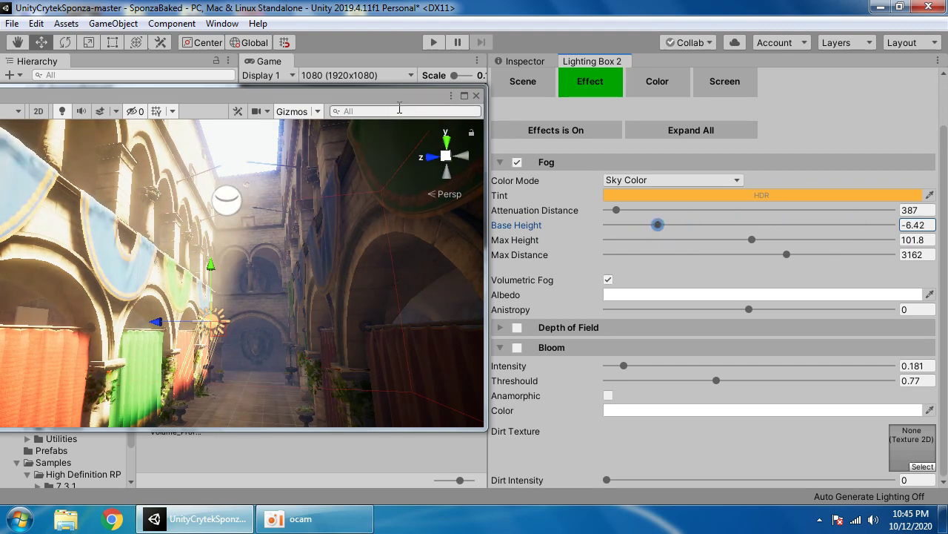
- Raise the Directional Light's volumetric Multiplier to 6.92, keeping the Scene view clear of its settings
{"action": "left_click_drag", "start_coordinate": [394, 97], "coordinate": [676, 237]}
{"action": "left_click", "coordinate": [527, 61]}
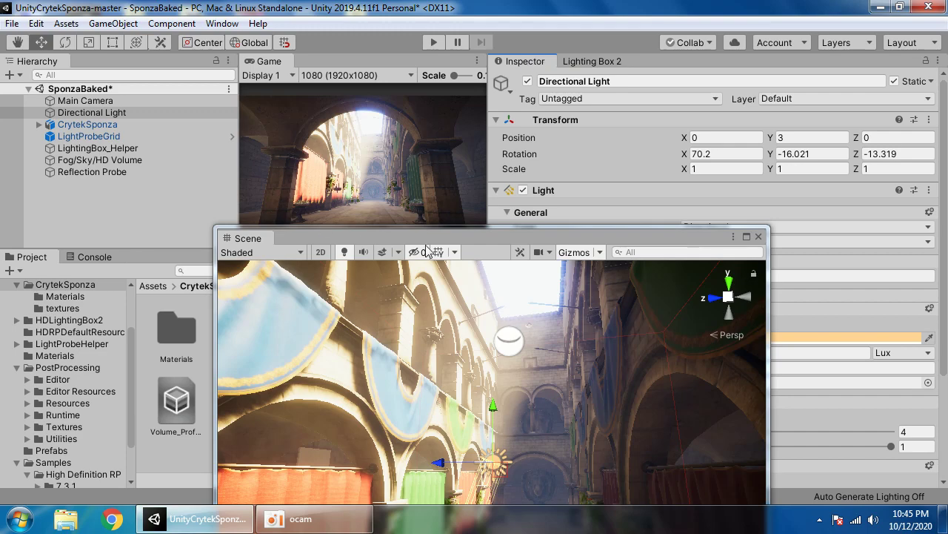
{"action": "left_click_drag", "start_coordinate": [427, 249], "coordinate": [178, 88]}
{"action": "left_click_drag", "start_coordinate": [726, 431], "coordinate": [745, 417]}
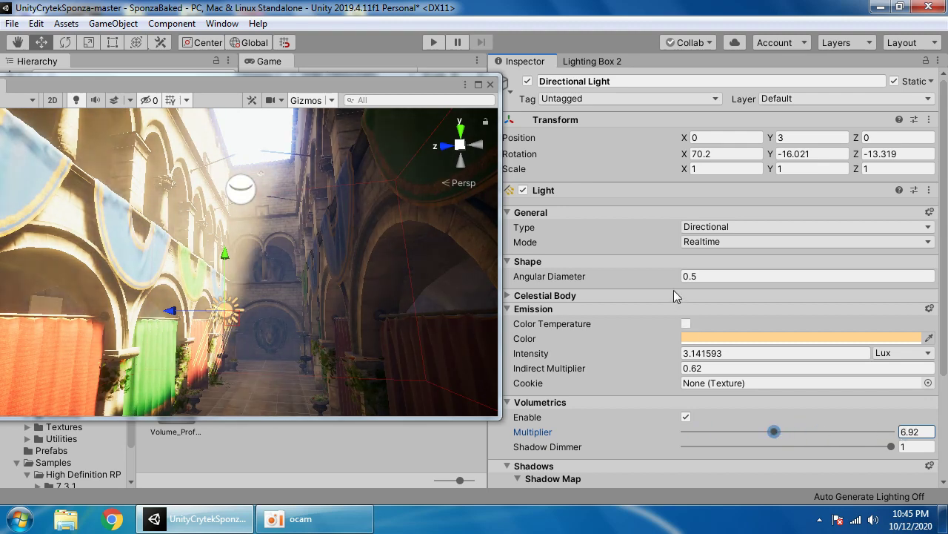
- Return to the Lighting Box 2 Scene settings, narrow that panel and enlarge the floating Scene view beside it
{"action": "left_click", "coordinate": [592, 60]}
{"action": "left_click_drag", "start_coordinate": [326, 85], "coordinate": [372, 115]}
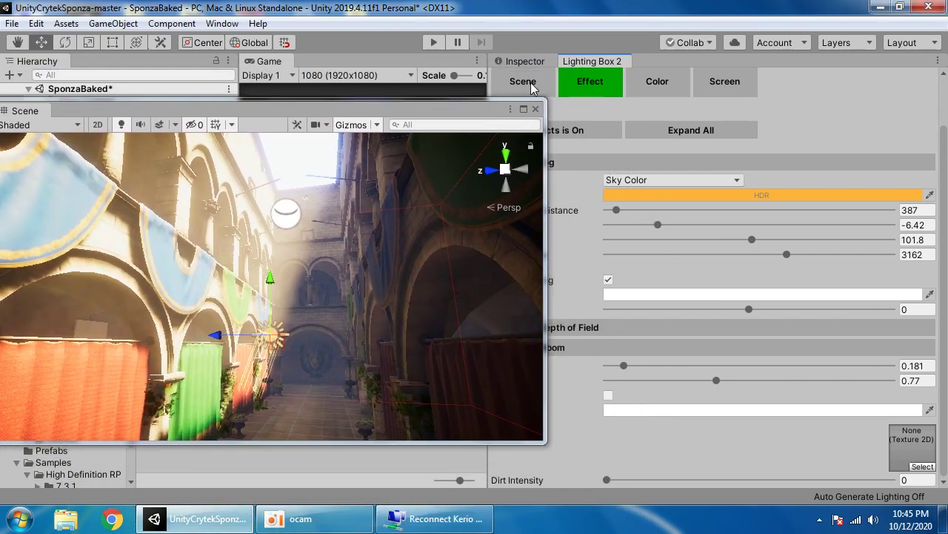
{"action": "left_click", "coordinate": [529, 88]}
{"action": "left_click_drag", "start_coordinate": [544, 105], "coordinate": [663, 119]}
{"action": "left_click_drag", "start_coordinate": [340, 111], "coordinate": [383, 102]}
{"action": "left_click_drag", "start_coordinate": [524, 186], "coordinate": [678, 177]}
{"action": "left_click_drag", "start_coordinate": [571, 108], "coordinate": [510, 85]}
- Raise the scene's Indirect Diffuse to 0.332
{"action": "scroll", "coordinate": [815, 356], "scroll_direction": "down", "scroll_amount": 3}
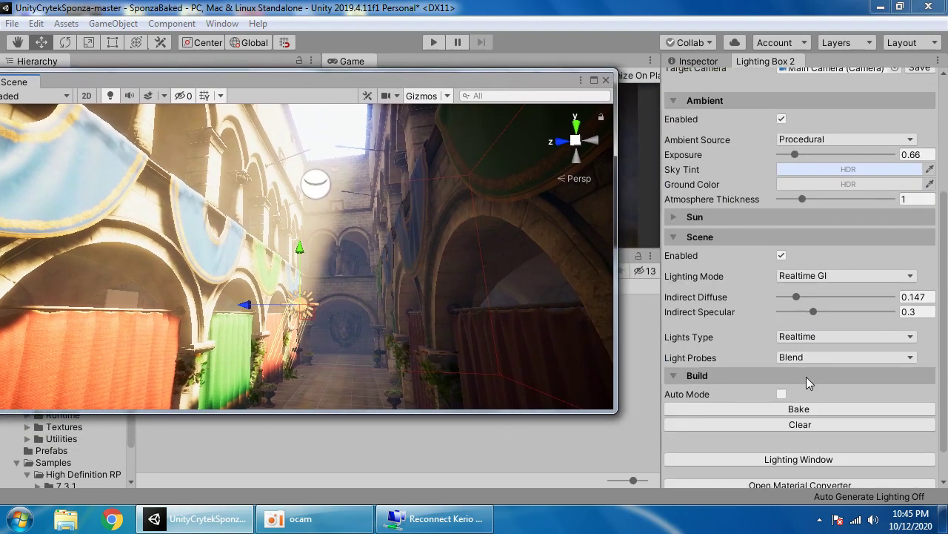
{"action": "scroll", "coordinate": [784, 319], "scroll_direction": "down", "scroll_amount": 2}
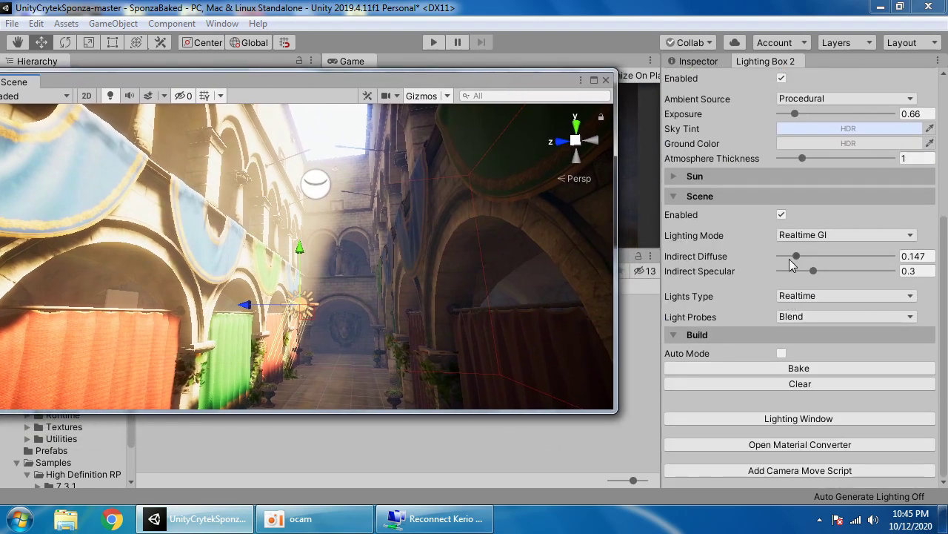
{"action": "left_click_drag", "start_coordinate": [792, 264], "coordinate": [829, 264]}
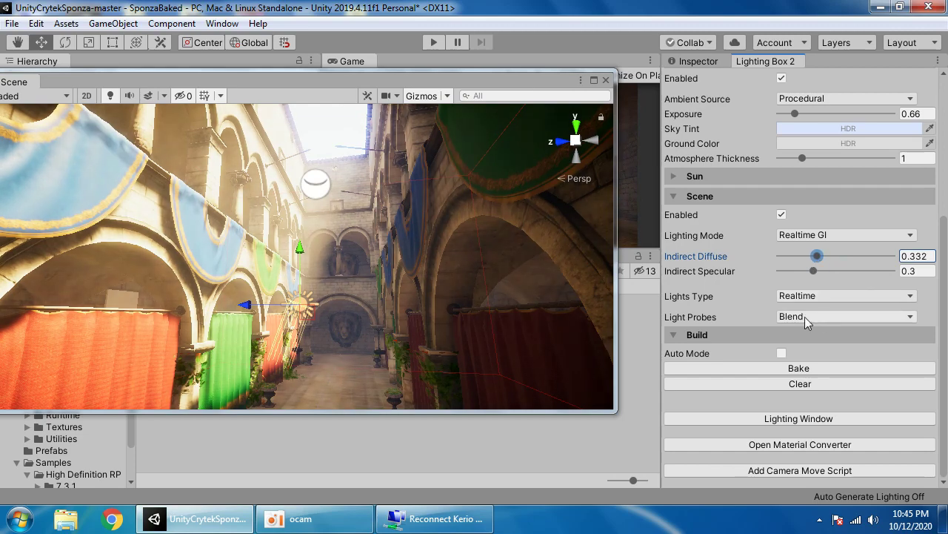
- Review the Effect and Color settings, collapsing Color Grading and HD Shadows to examine Micro Shadowing
{"action": "scroll", "coordinate": [813, 275], "scroll_direction": "up", "scroll_amount": 6}
{"action": "left_click", "coordinate": [755, 140]}
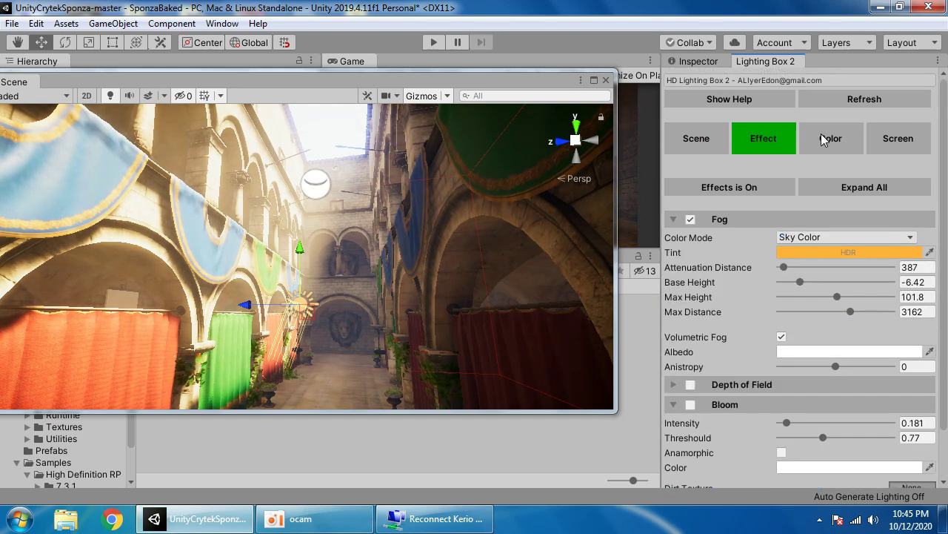
{"action": "left_click", "coordinate": [822, 142]}
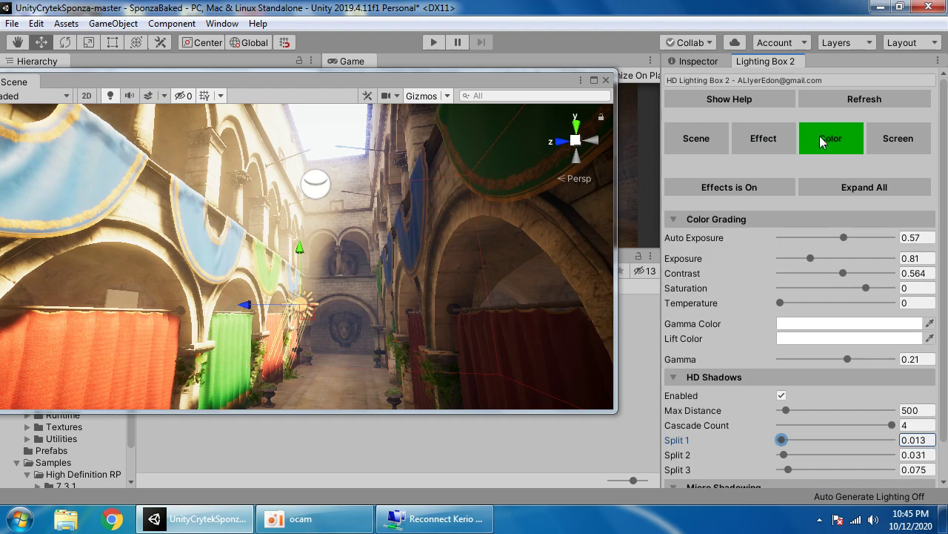
{"action": "left_click", "coordinate": [741, 220]}
{"action": "left_click", "coordinate": [737, 238]}
{"action": "left_click", "coordinate": [757, 241]}
{"action": "left_click", "coordinate": [736, 241]}
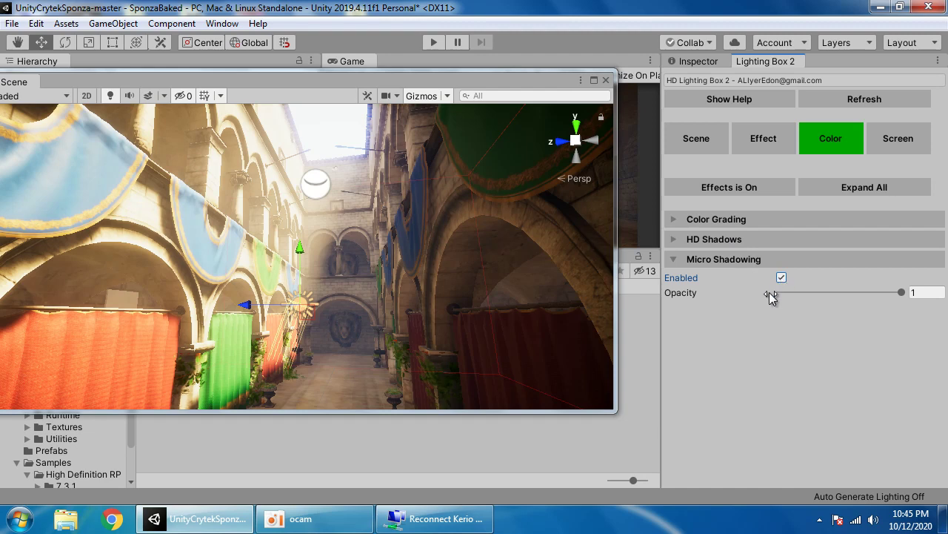
- Open the Screen settings, keep Ambient Occlusion enabled and set its Intensity to 1.06
{"action": "left_click", "coordinate": [895, 143]}
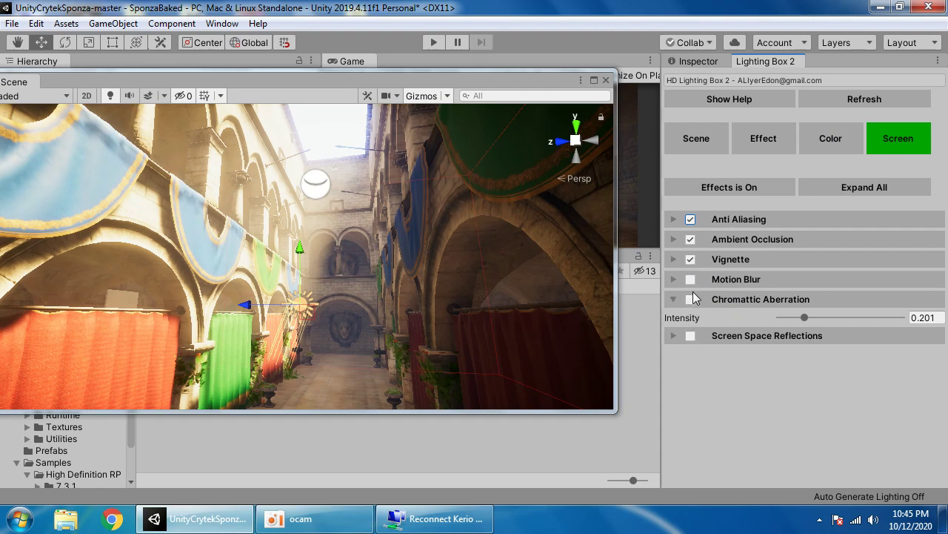
{"action": "left_click", "coordinate": [716, 239]}
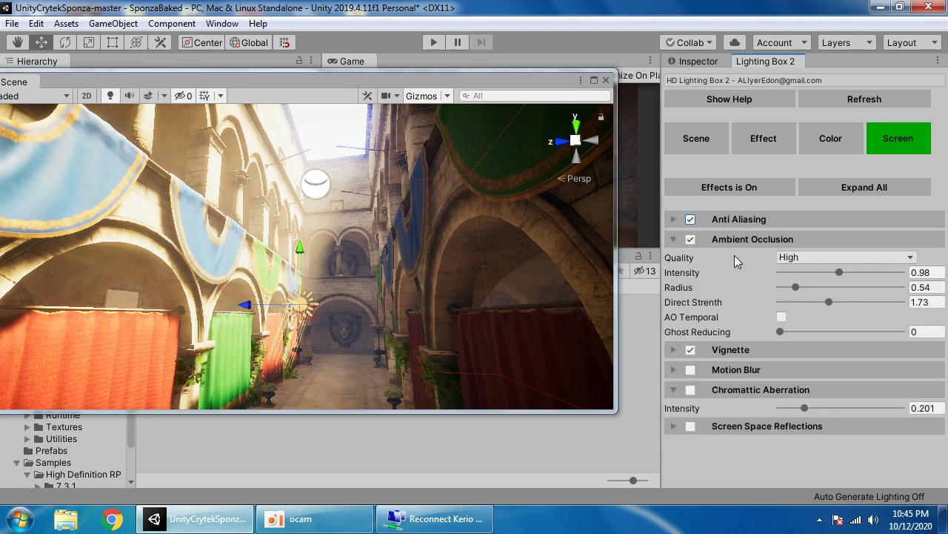
{"action": "left_click", "coordinate": [690, 239]}
{"action": "mouse_move", "coordinate": [833, 271]}
{"action": "left_mouse_down"}
{"action": "mouse_move", "coordinate": [910, 272]}
{"action": "mouse_move", "coordinate": [794, 272]}
{"action": "mouse_move", "coordinate": [839, 275]}
{"action": "left_mouse_up"}
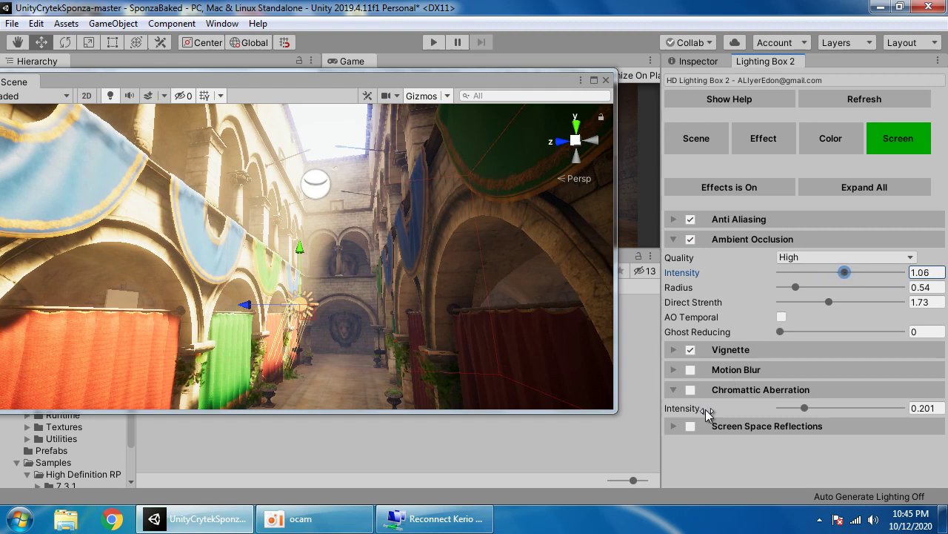
- Try Screen Space Reflections, turn the effect off again and reposition the floating Scene view
{"action": "left_click", "coordinate": [695, 427]}
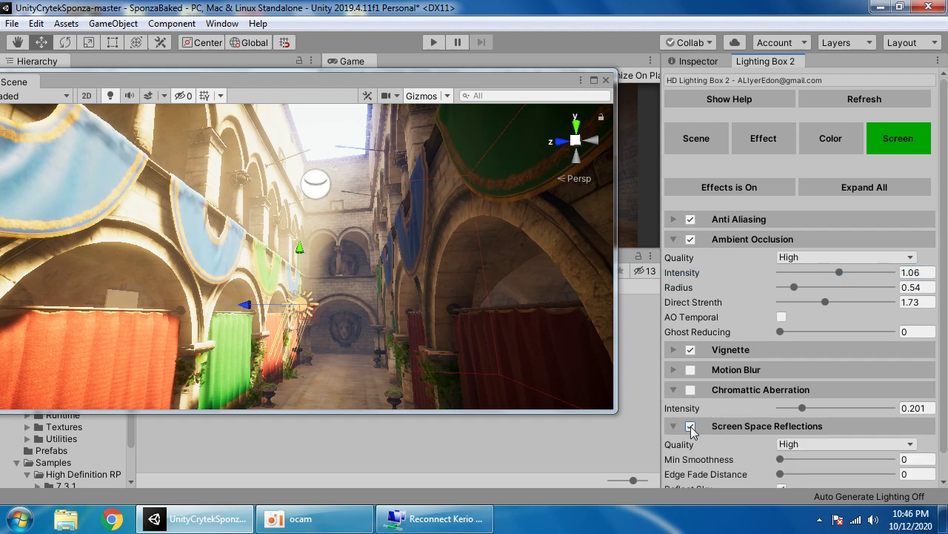
{"action": "left_click", "coordinate": [697, 428]}
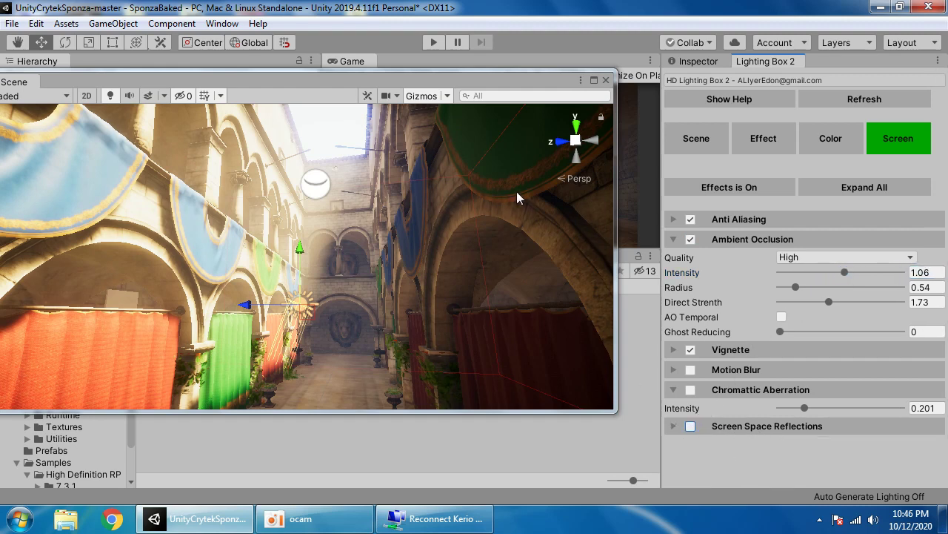
{"action": "left_click_drag", "start_coordinate": [434, 87], "coordinate": [460, 95]}
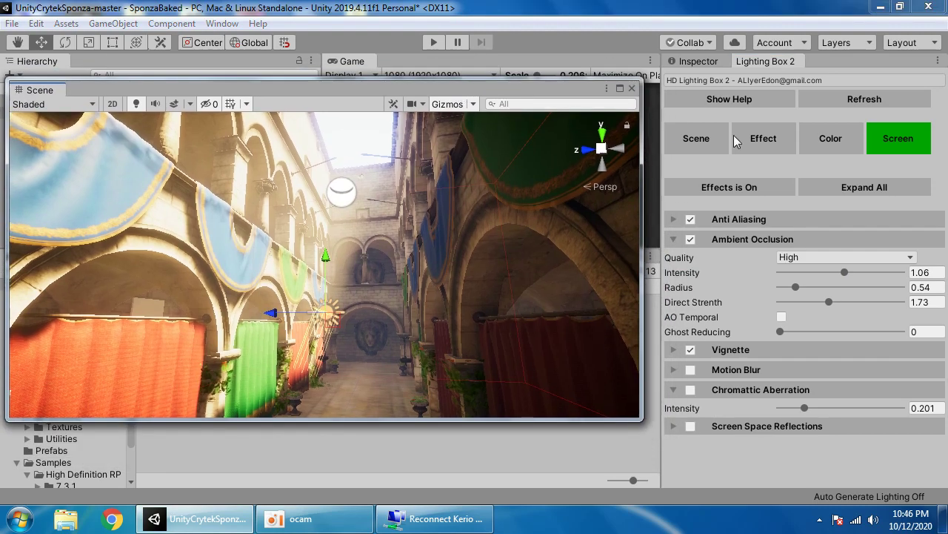
- Open the Color settings, expand Color Grading, and set Exposure to 0.86 and Gamma to 0.13
{"action": "left_click", "coordinate": [834, 138]}
{"action": "left_click", "coordinate": [756, 220]}
{"action": "mouse_move", "coordinate": [812, 258]}
{"action": "left_mouse_down"}
{"action": "mouse_move", "coordinate": [758, 258]}
{"action": "mouse_move", "coordinate": [894, 258]}
{"action": "mouse_move", "coordinate": [775, 258]}
{"action": "mouse_move", "coordinate": [815, 258]}
{"action": "left_mouse_up"}
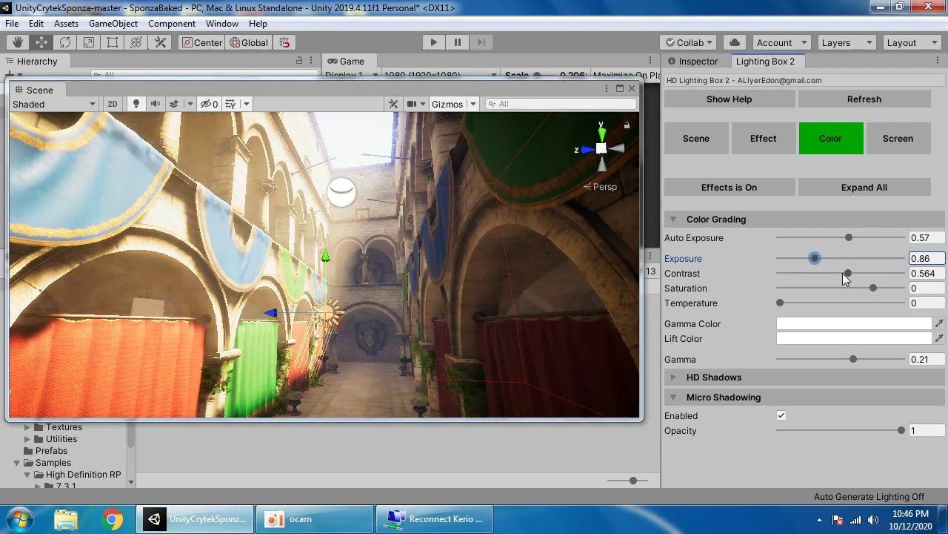
{"action": "mouse_move", "coordinate": [841, 358]}
{"action": "left_mouse_down"}
{"action": "mouse_move", "coordinate": [879, 358]}
{"action": "mouse_move", "coordinate": [852, 357]}
{"action": "left_mouse_up"}
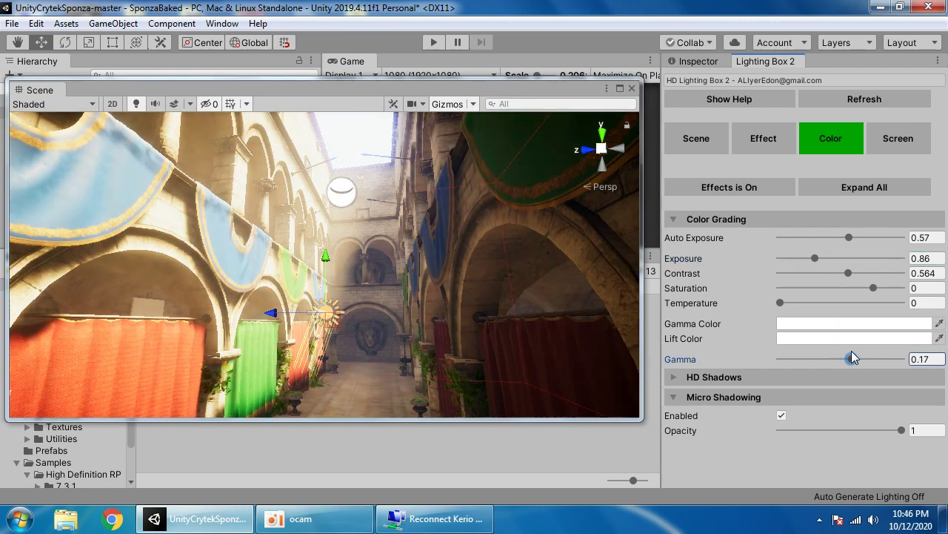
- Try a saturated blue, hexadecimal 0041FF, as the Color Grading Lift Color
{"action": "left_click", "coordinate": [802, 339]}
{"action": "left_click", "coordinate": [526, 101]}
{"action": "left_click_drag", "start_coordinate": [439, 165], "coordinate": [436, 196]}
{"action": "left_click_drag", "start_coordinate": [504, 140], "coordinate": [562, 92]}
{"action": "left_click_drag", "start_coordinate": [444, 104], "coordinate": [449, 187]}
- Try a dark purple Gamma Color, restore both Gamma Color and Lift Color to white, and close the color picker
{"action": "left_click", "coordinate": [806, 325]}
{"action": "left_click_drag", "start_coordinate": [508, 135], "coordinate": [547, 95]}
{"action": "left_click_drag", "start_coordinate": [467, 77], "coordinate": [455, 85]}
{"action": "mouse_move", "coordinate": [495, 154]}
{"action": "left_mouse_down"}
{"action": "mouse_move", "coordinate": [466, 197]}
{"action": "mouse_move", "coordinate": [508, 171]}
{"action": "mouse_move", "coordinate": [500, 159]}
{"action": "left_mouse_up"}
{"action": "left_click_drag", "start_coordinate": [471, 205], "coordinate": [496, 211]}
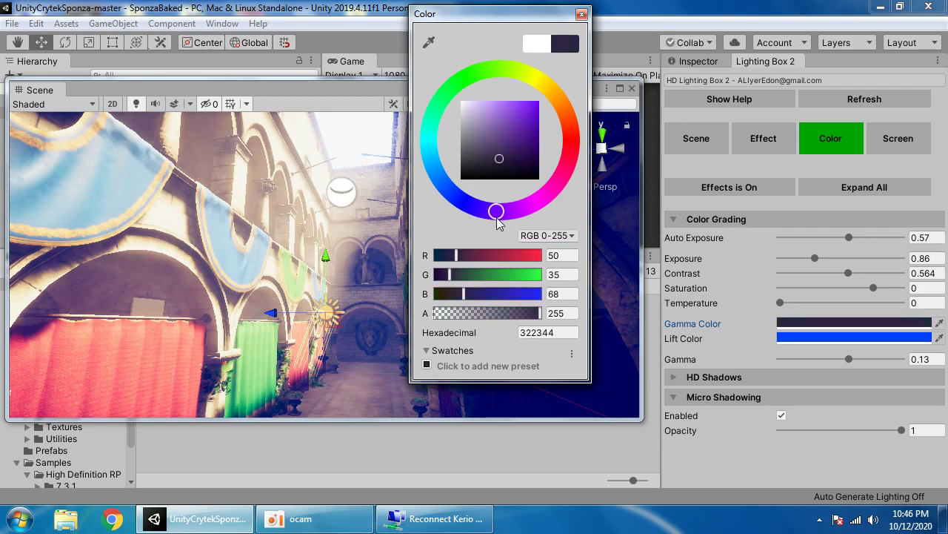
{"action": "left_click", "coordinate": [812, 341]}
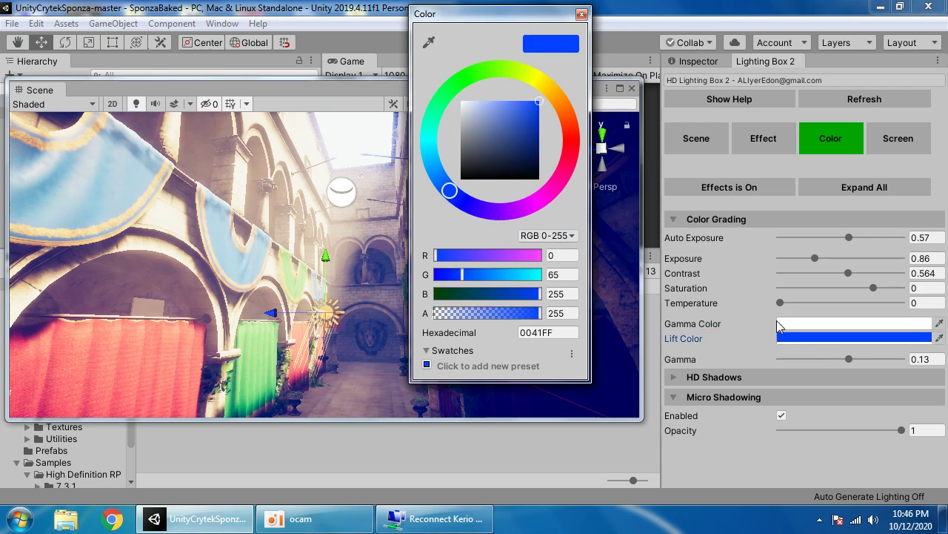
{"action": "left_click", "coordinate": [582, 14]}
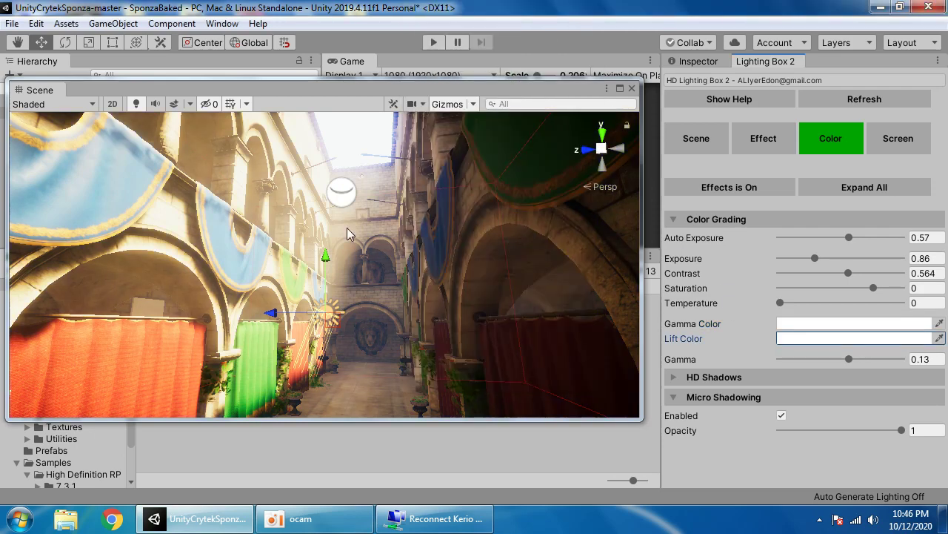
- View the courtyard from inside the upper gallery and adjust the Directional Light's X rotation, repositioning the floating Scene view
{"action": "right_click_drag", "start_coordinate": [346, 252], "coordinate": [298, 326]}
{"action": "left_click_drag", "start_coordinate": [295, 96], "coordinate": [278, 166]}
{"action": "left_click", "coordinate": [698, 61]}
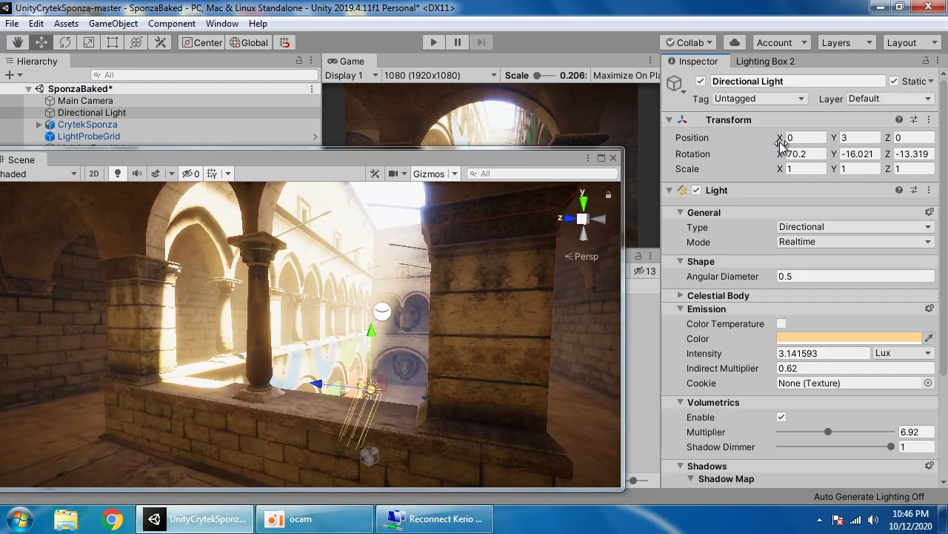
{"action": "left_click_drag", "start_coordinate": [789, 157], "coordinate": [767, 152]}
{"action": "left_click_drag", "start_coordinate": [441, 144], "coordinate": [471, 60]}
- Check the Lights Type and Lighting Mode options in Lighting Box 2's Scene settings, keeping Realtime GI, and set Indirect Diffuse to 0.338
{"action": "left_click", "coordinate": [756, 65]}
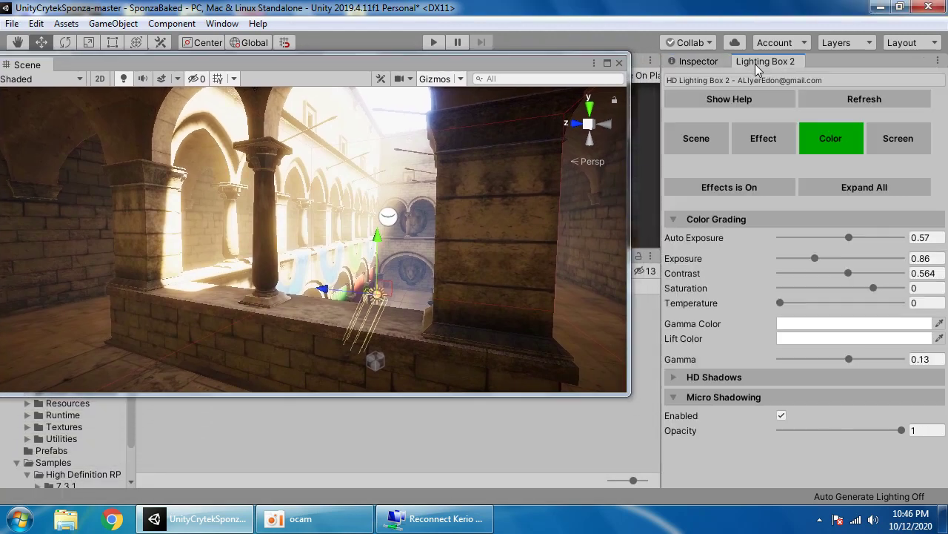
{"action": "left_click", "coordinate": [750, 141]}
{"action": "left_click", "coordinate": [714, 141]}
{"action": "scroll", "coordinate": [765, 313], "scroll_direction": "down", "scroll_amount": 4}
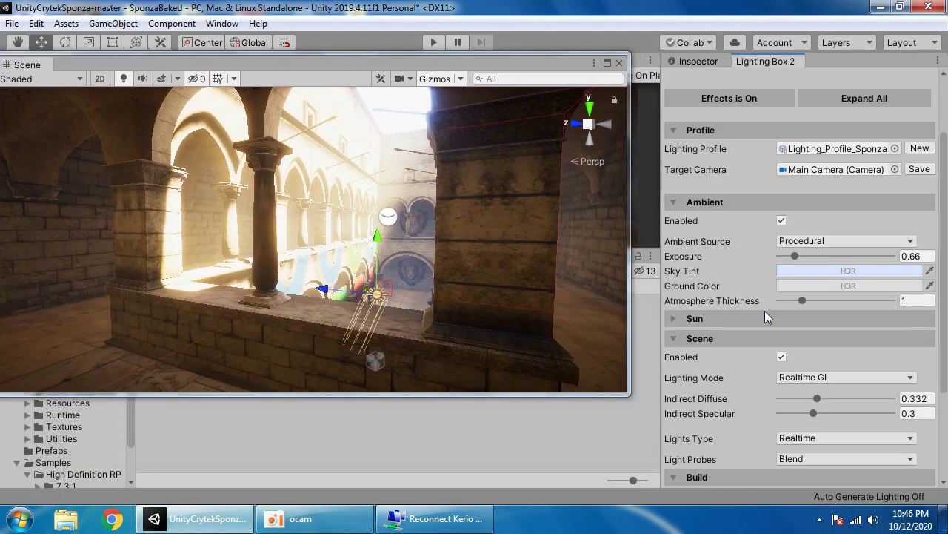
{"action": "left_click", "coordinate": [800, 349]}
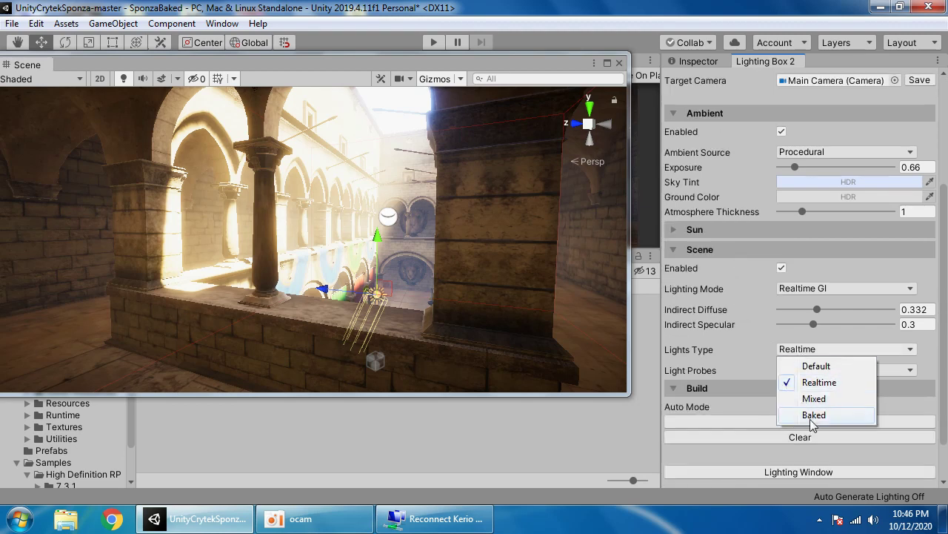
{"action": "left_click", "coordinate": [815, 291]}
{"action": "left_click", "coordinate": [815, 289]}
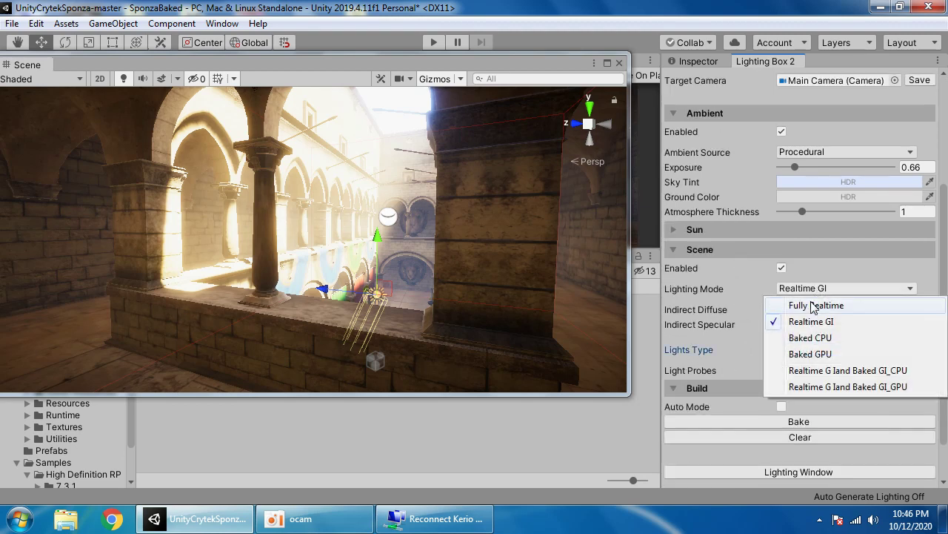
{"action": "left_click", "coordinate": [731, 288]}
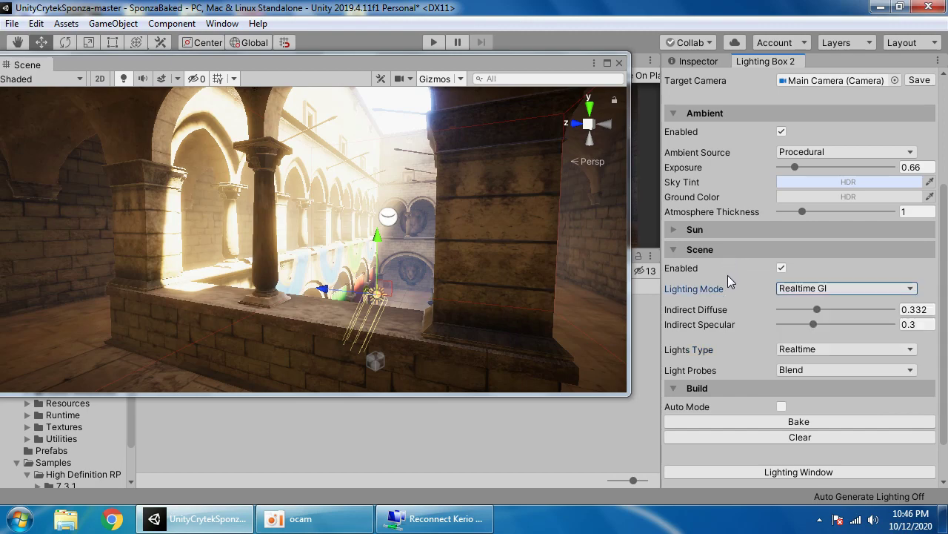
{"action": "mouse_move", "coordinate": [823, 305]}
{"action": "left_mouse_down"}
{"action": "mouse_move", "coordinate": [810, 308]}
{"action": "mouse_move", "coordinate": [820, 309]}
{"action": "left_mouse_up"}
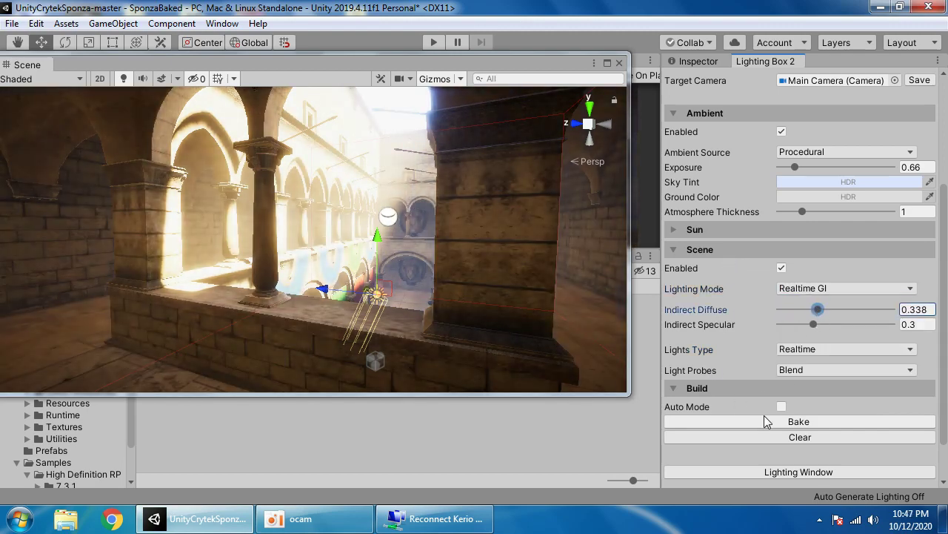